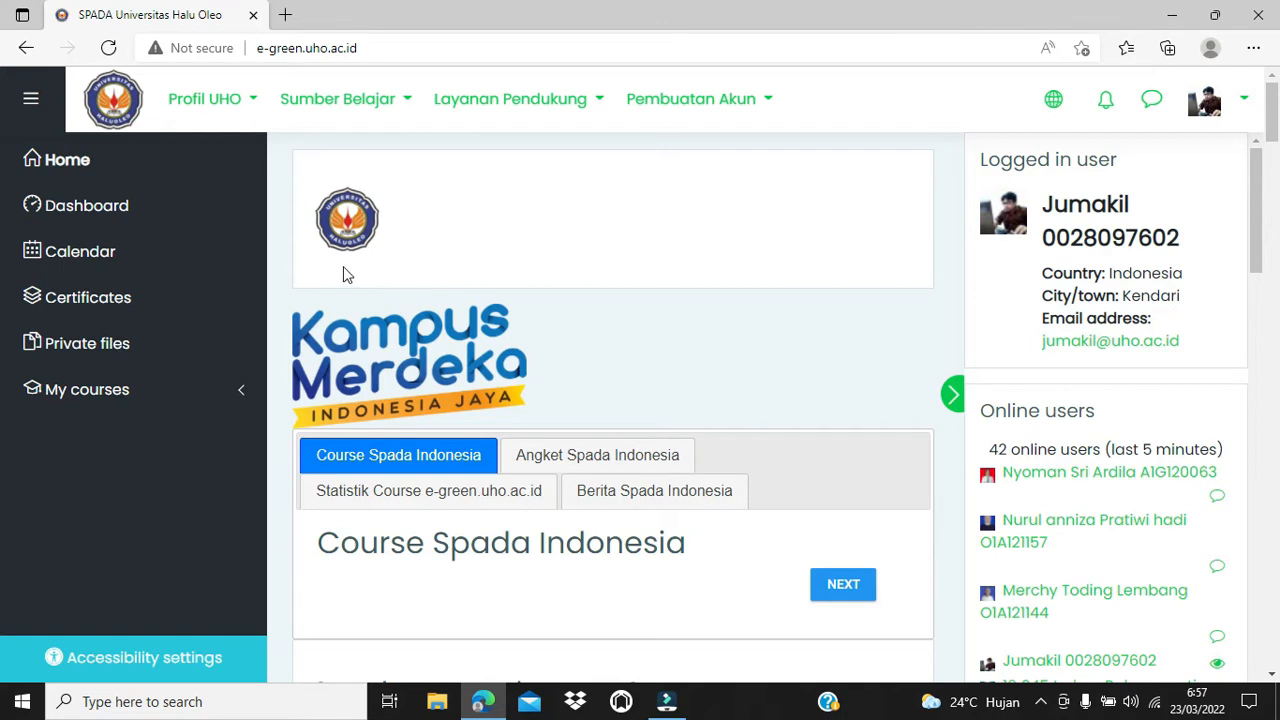
Step: Open the course "Pemetaan Pola Penyakit dan Risiko" from the dashboard's recently accessed courses and turn its editing on
click(139, 211)
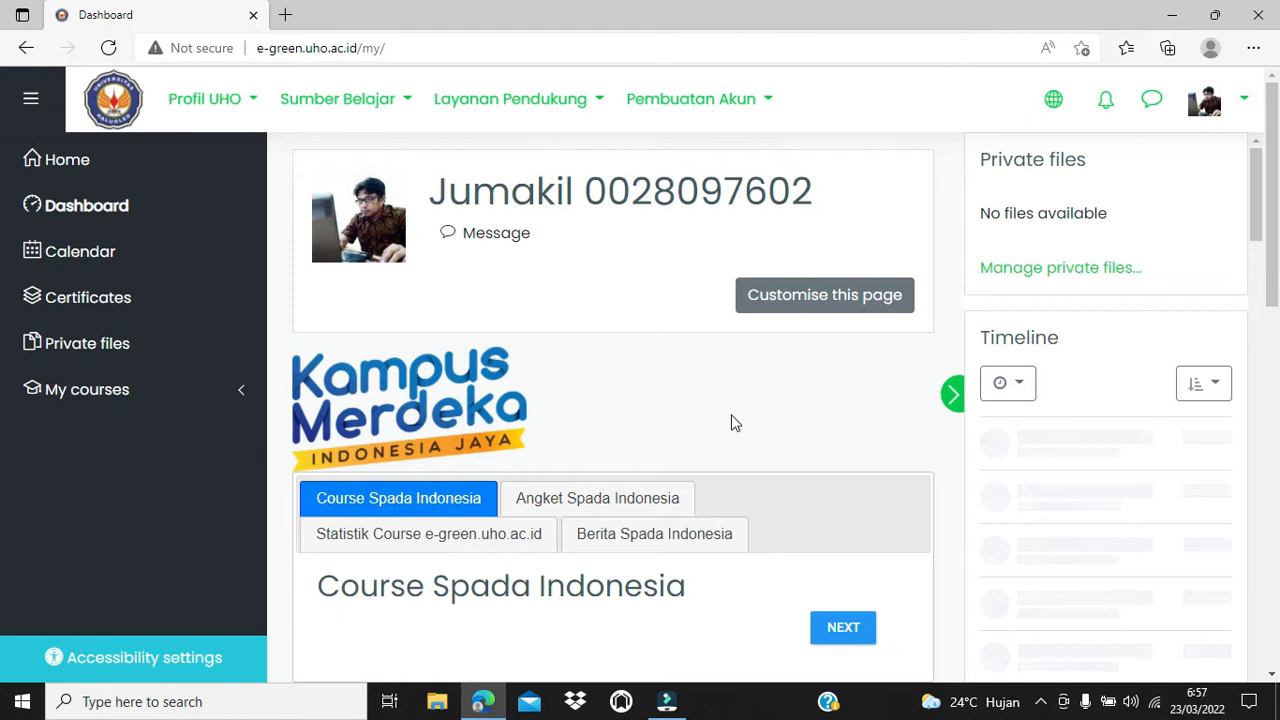
scroll(731, 423, down, 4)
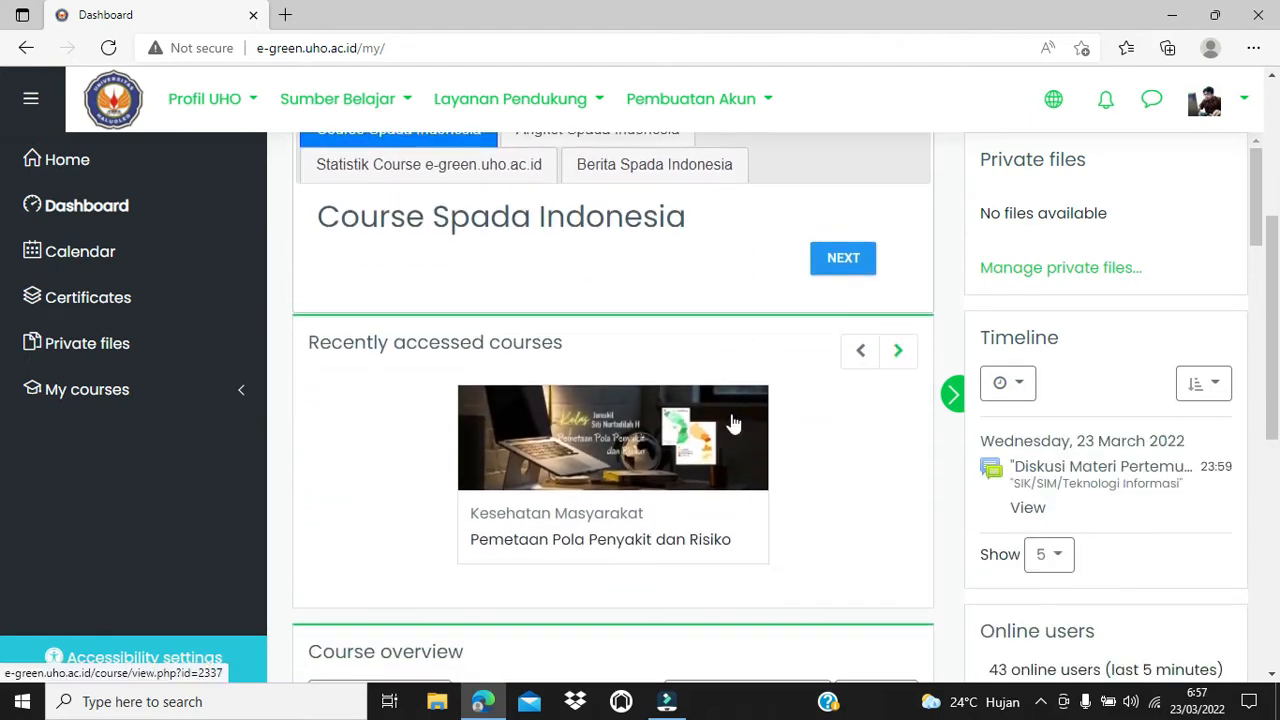
scroll(731, 423, down, 1)
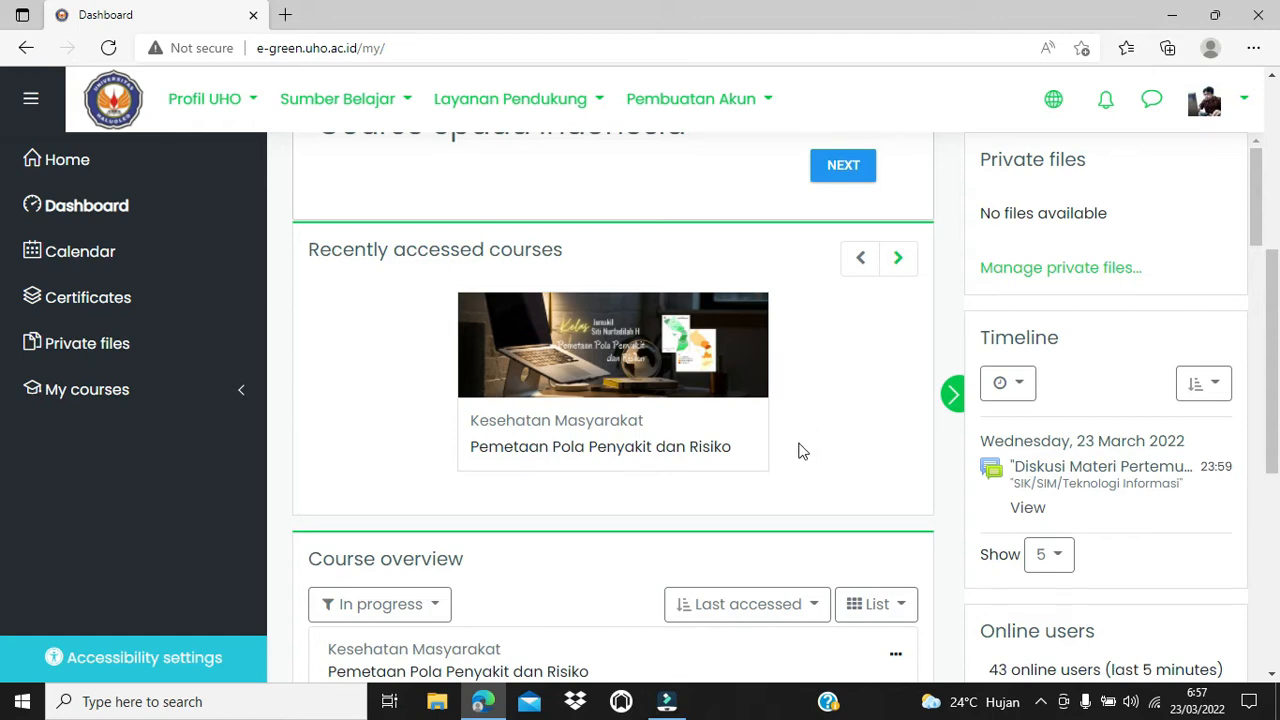
click(678, 458)
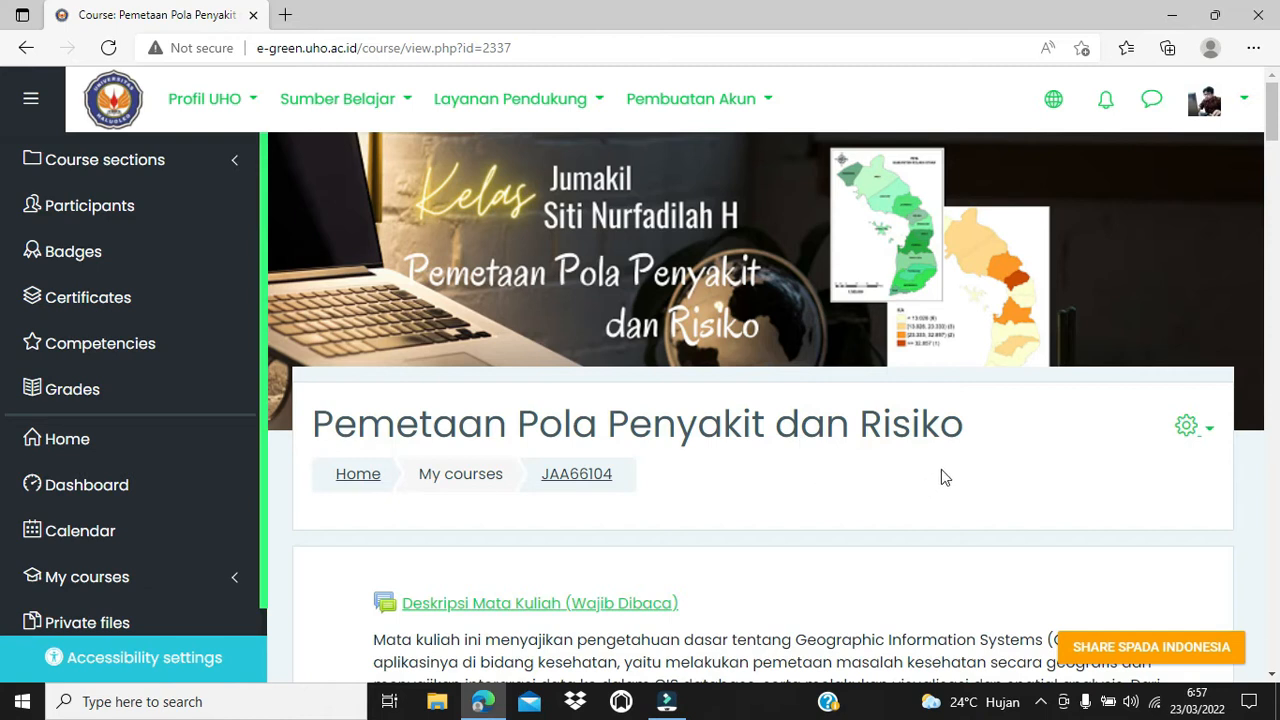
click(1209, 432)
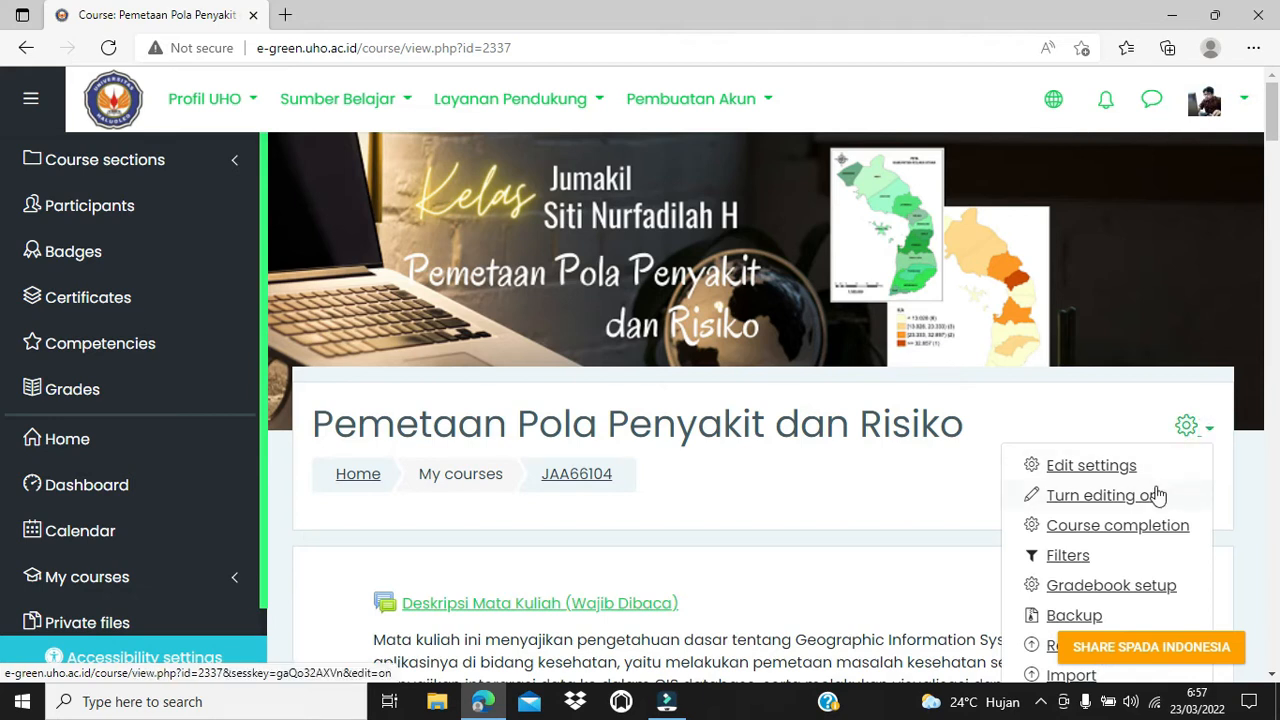
click(1118, 505)
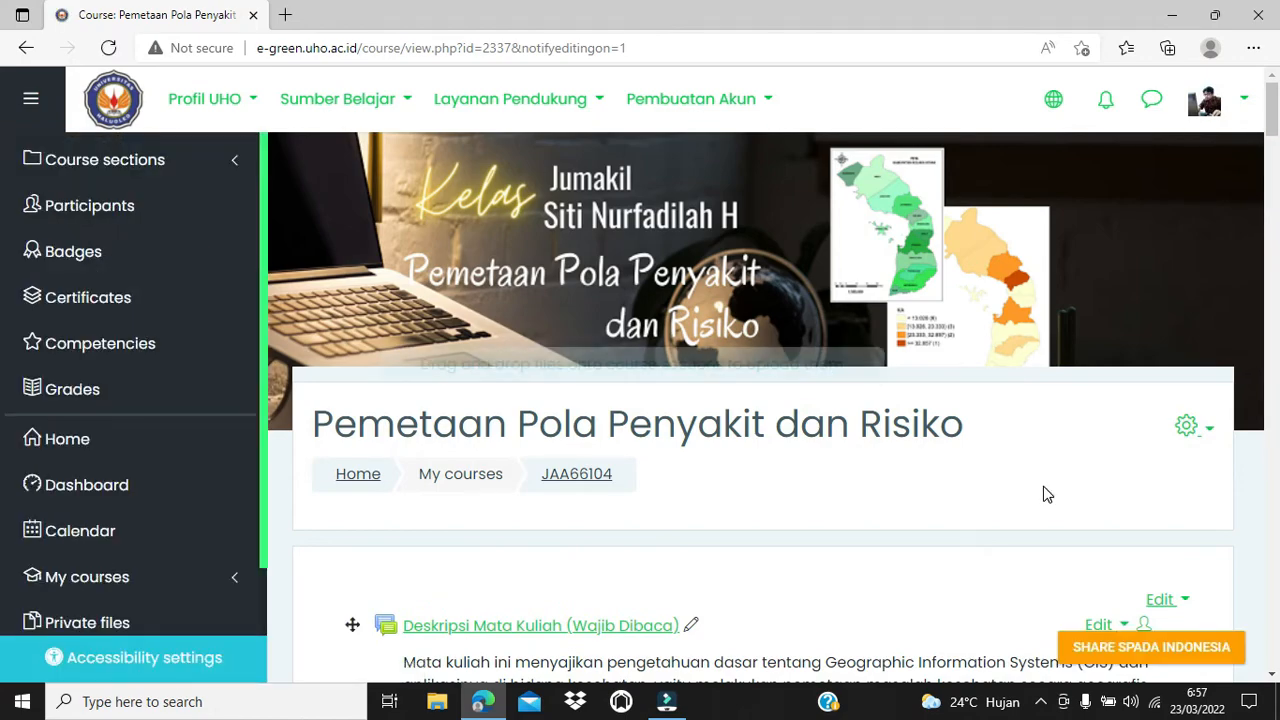
Step: Add a Forum activity to the "Praktek Analsis Regresi Spasial" section of the course
scroll(1045, 494, down, 6)
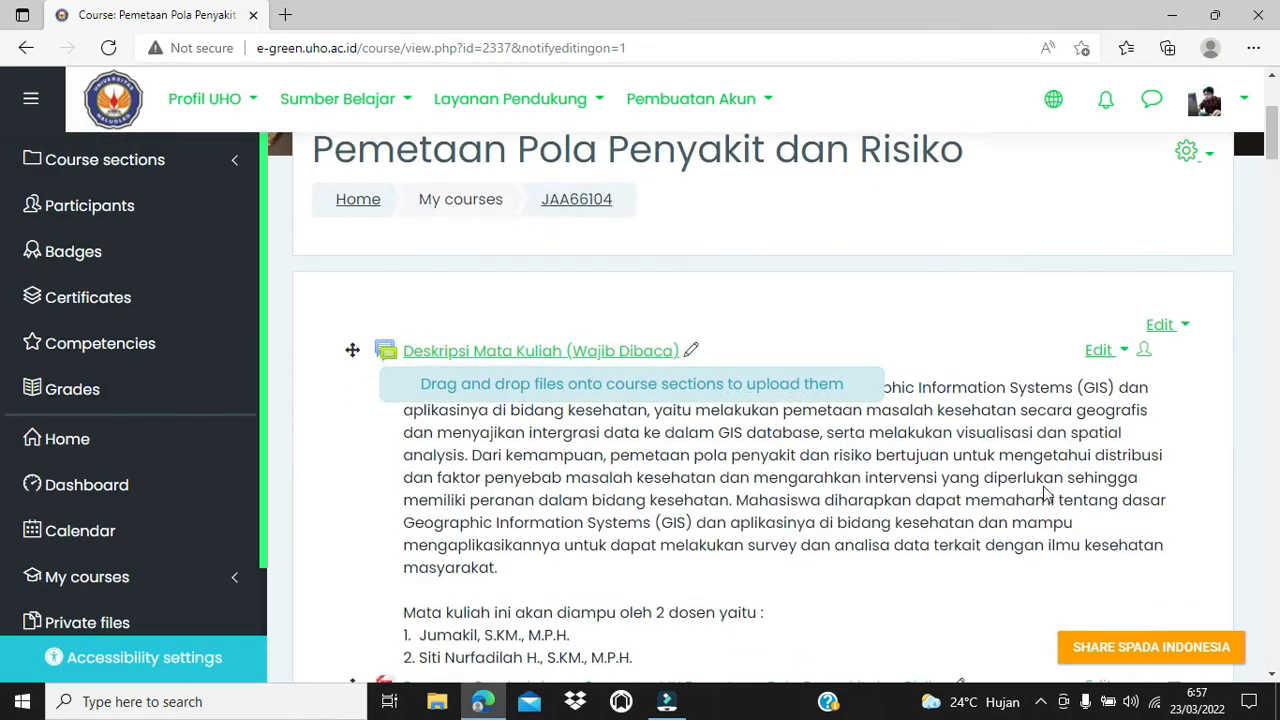
scroll(1045, 494, down, 15)
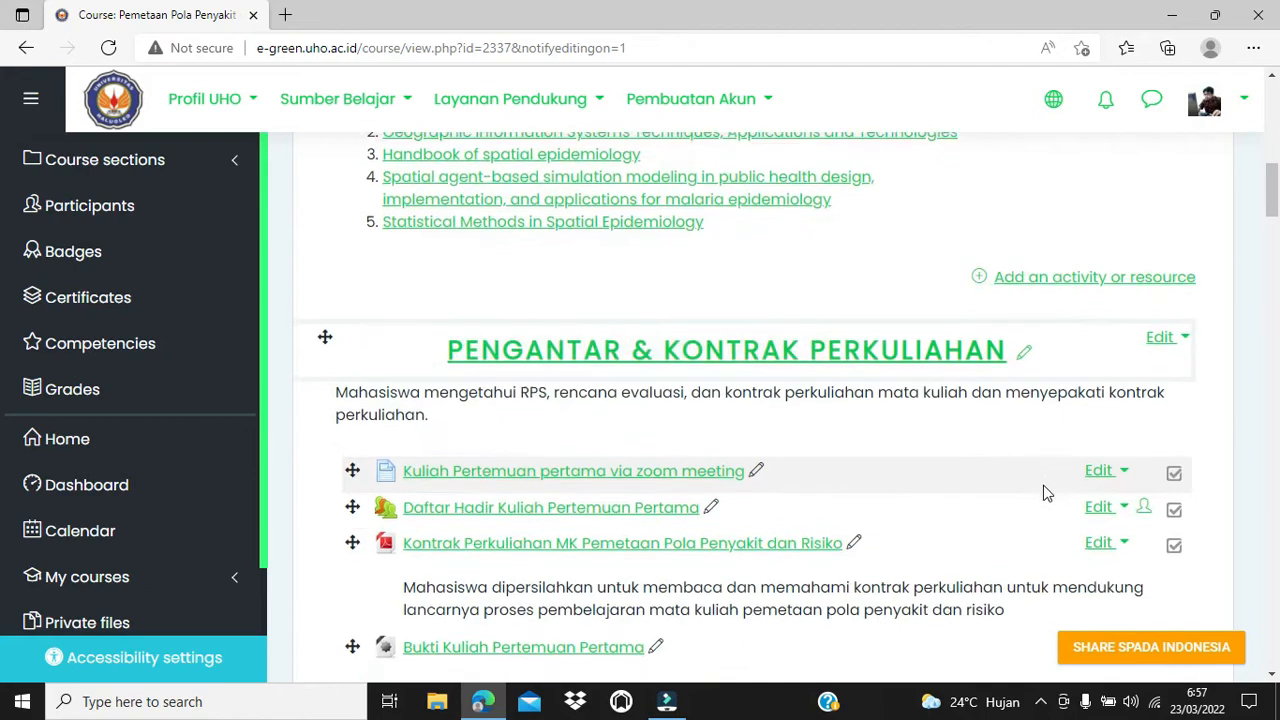
scroll(1030, 463, down, 20)
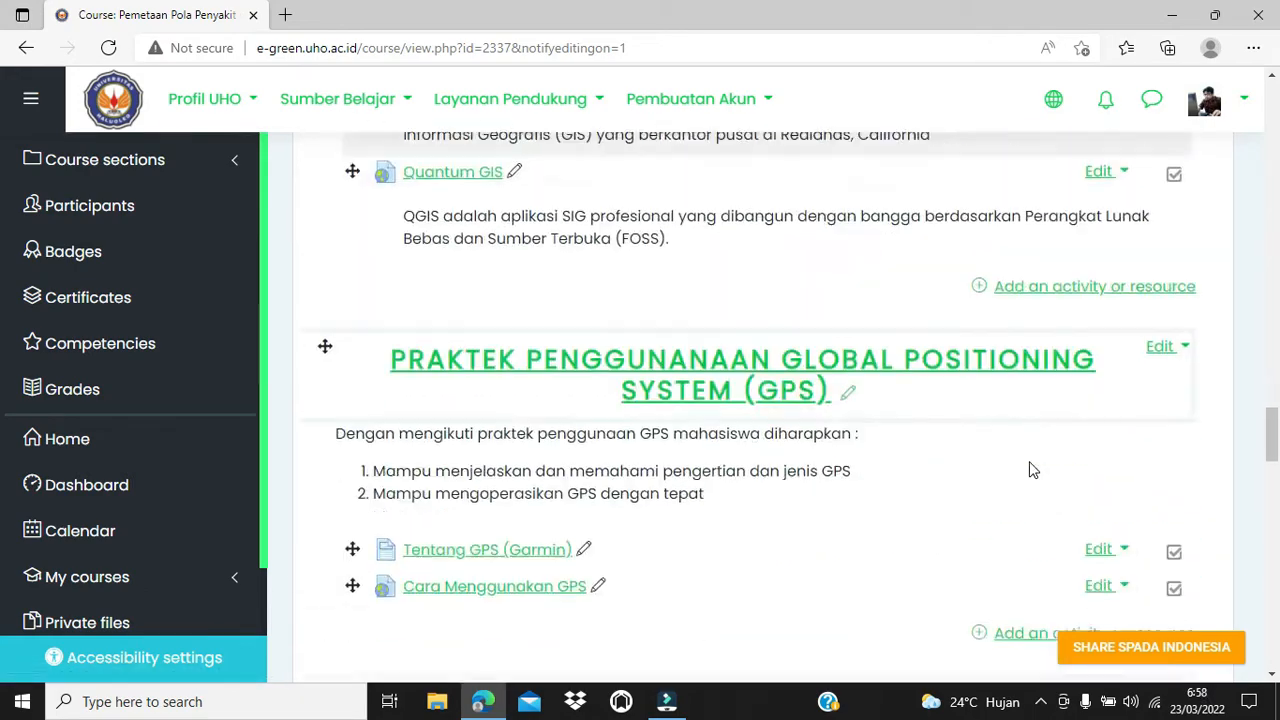
scroll(1033, 468, down, 3)
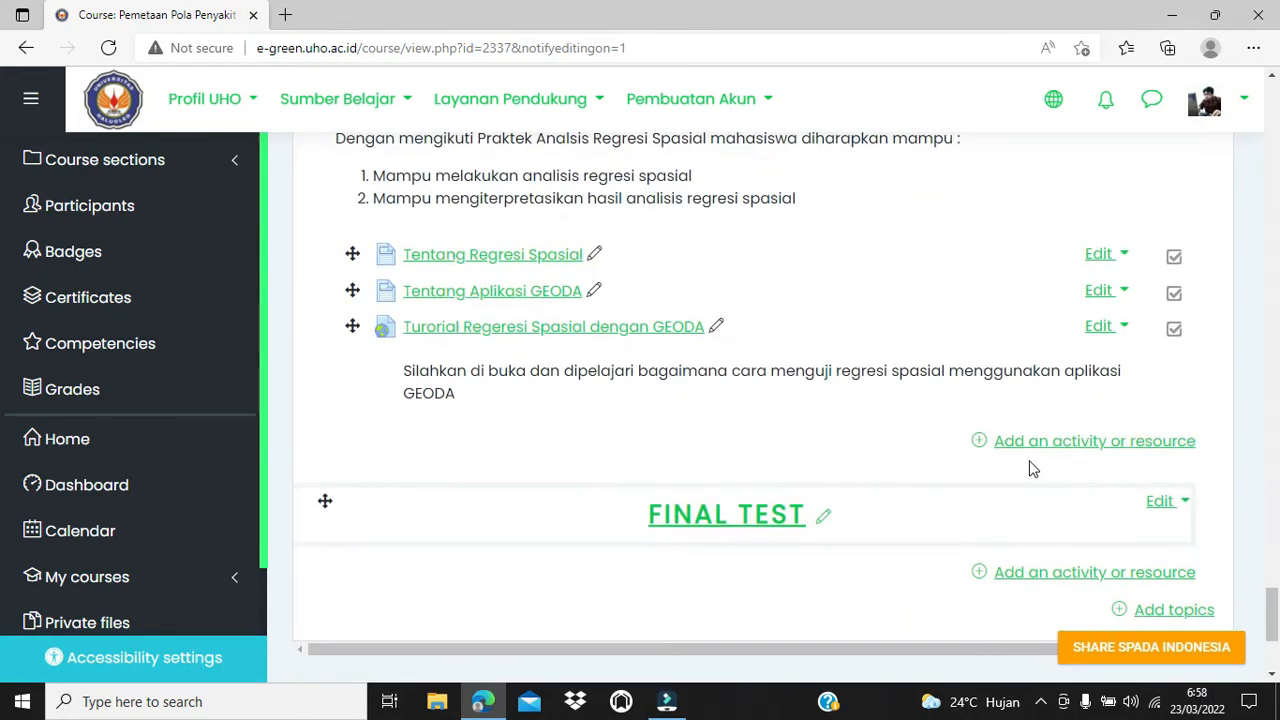
scroll(1033, 468, up, 2)
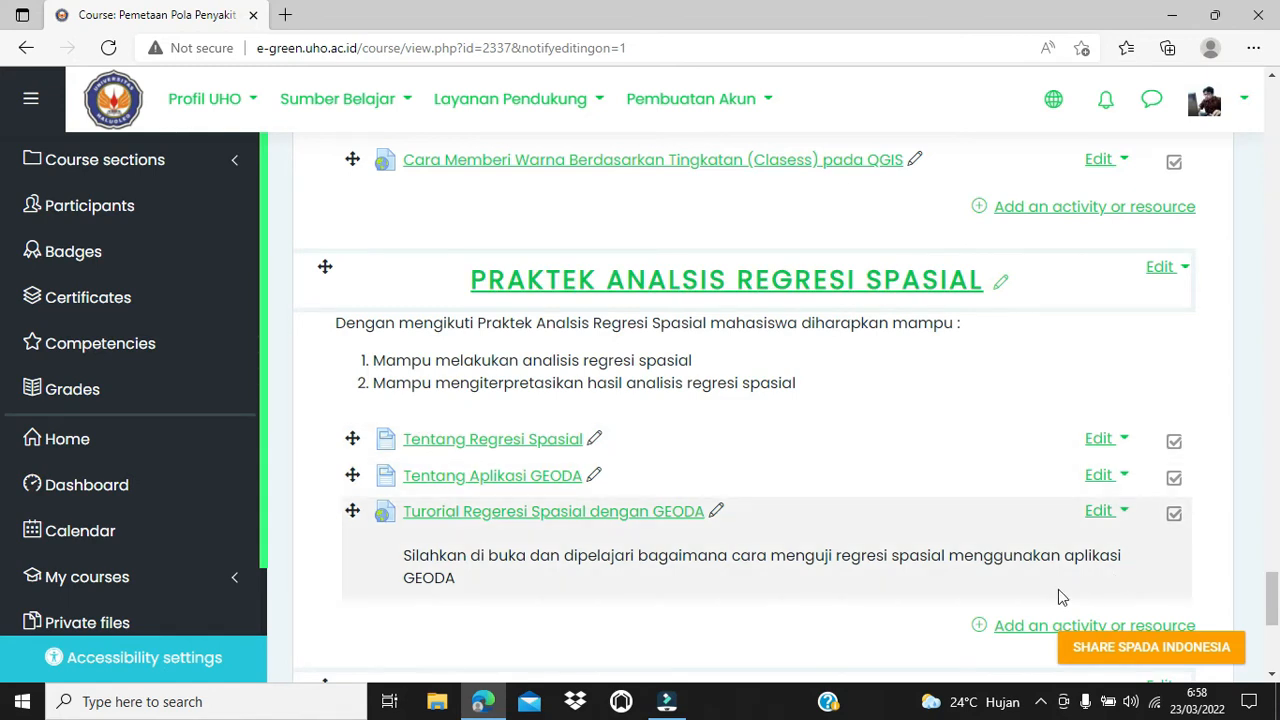
click(1006, 626)
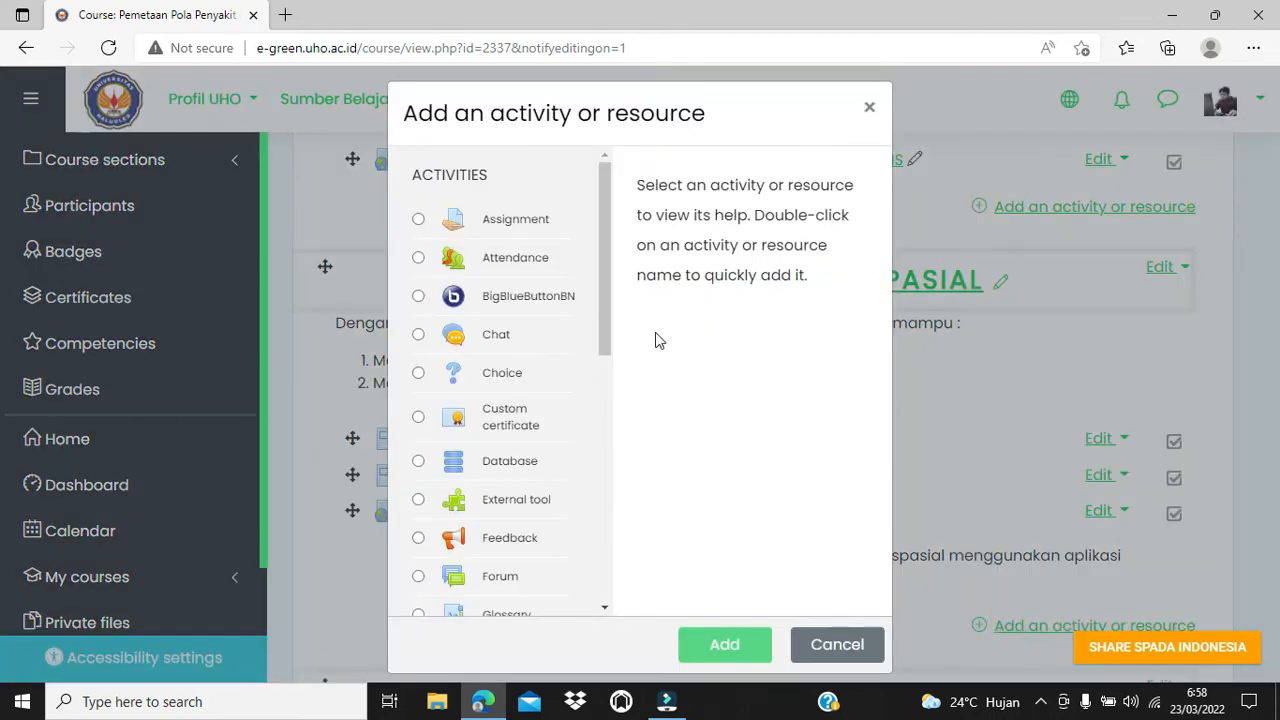
drag(613, 330, 597, 398)
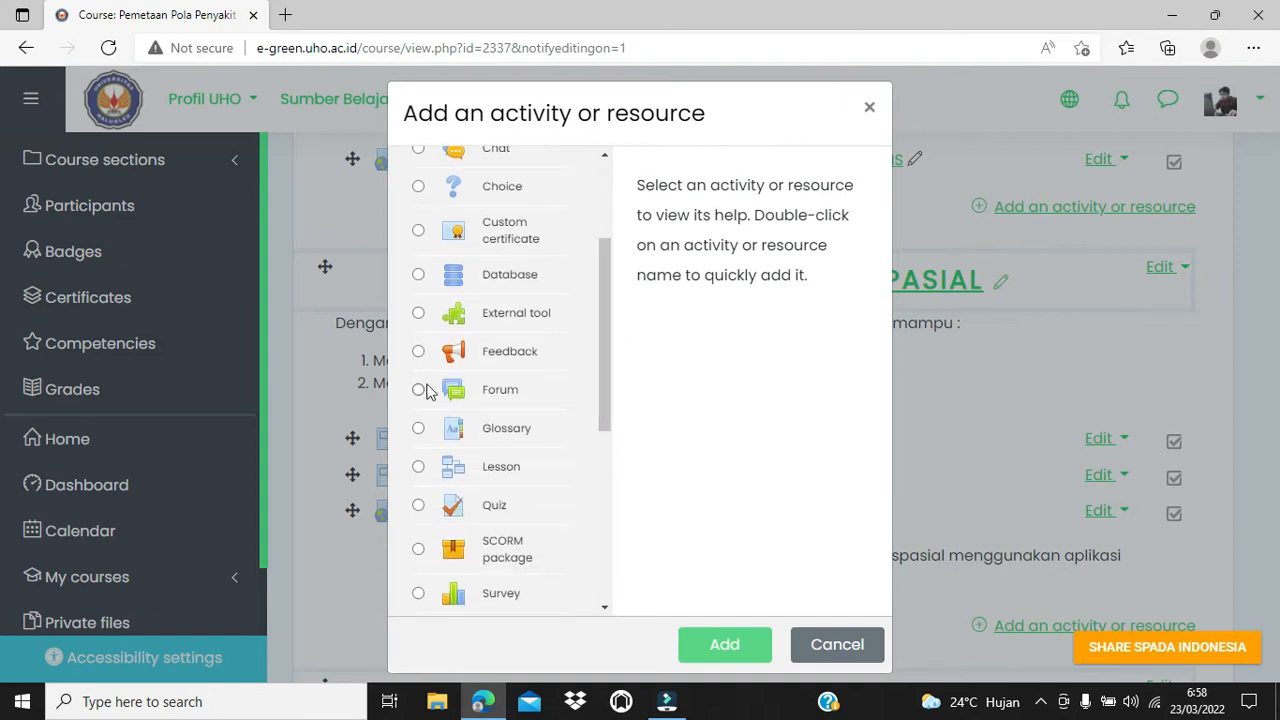
click(421, 391)
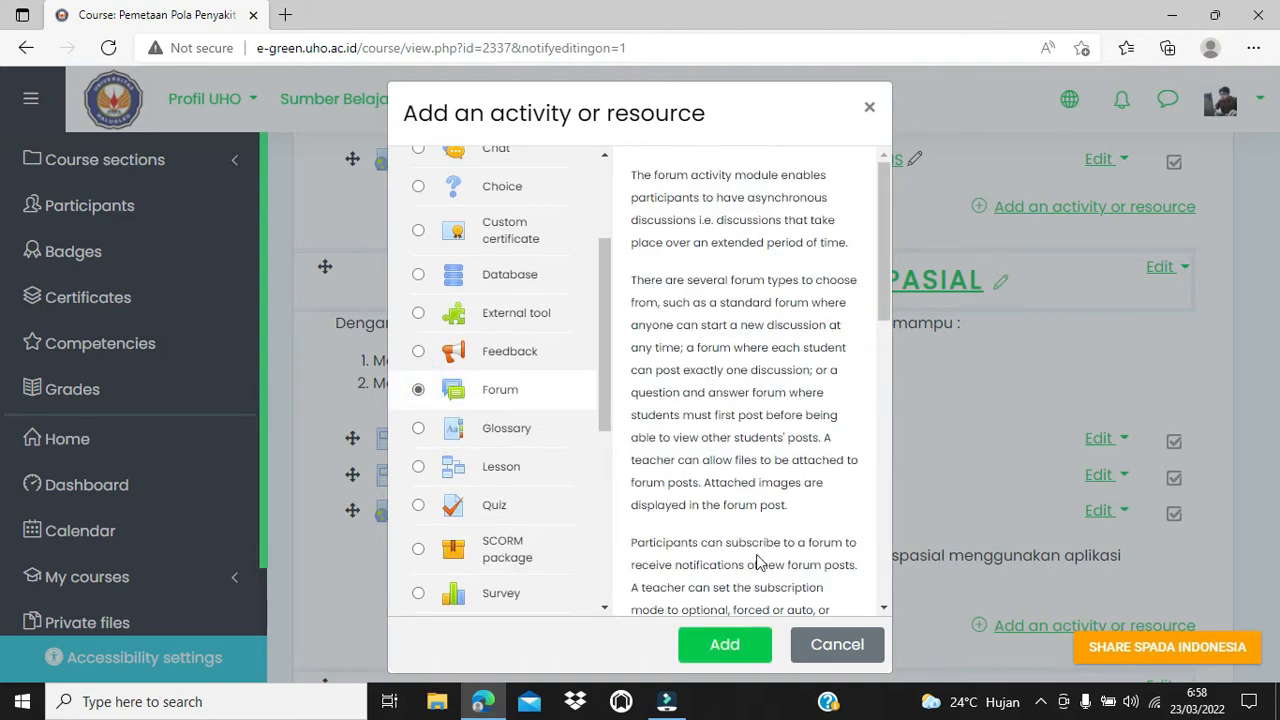
click(733, 645)
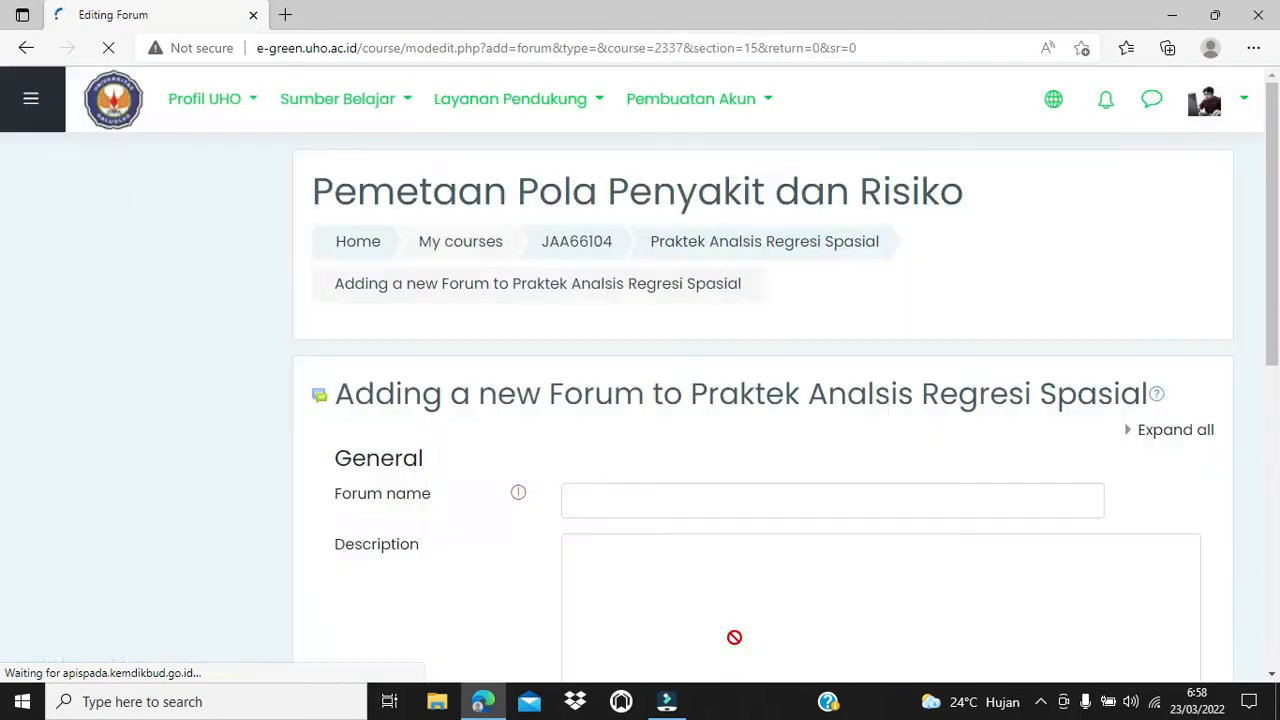
Step: Name the new forum "Regresi Spasial"
click(676, 497)
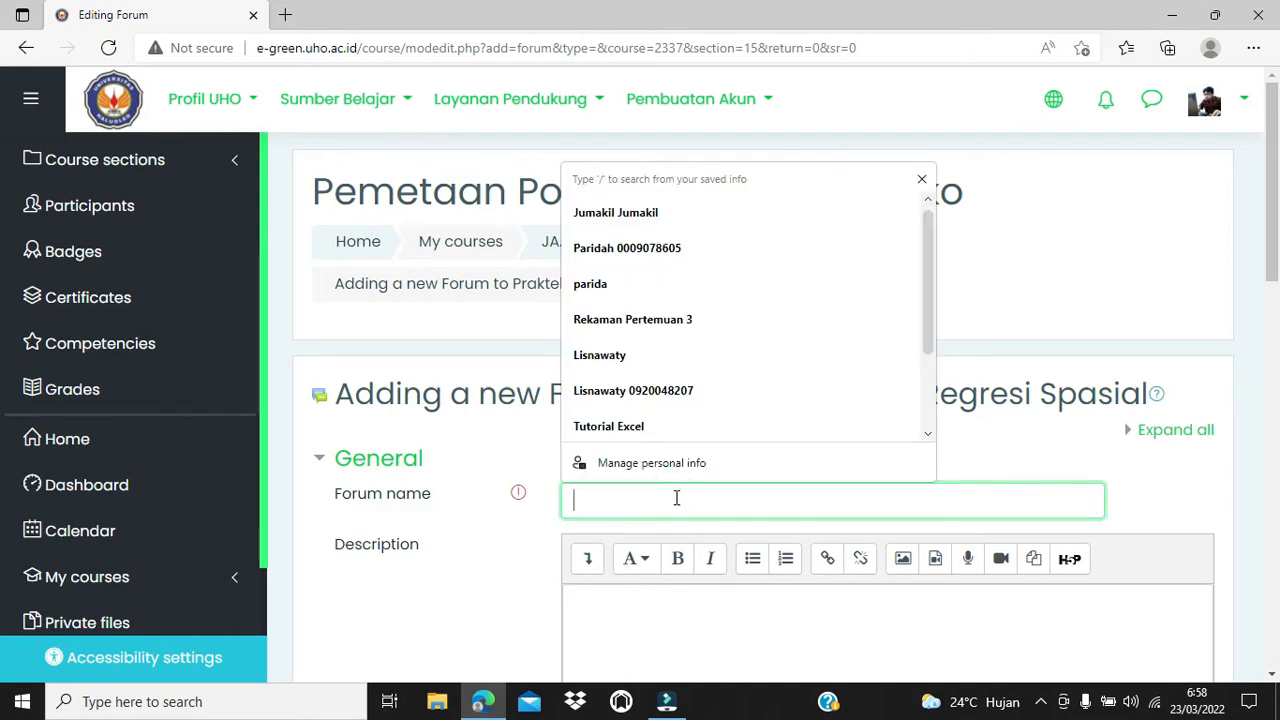
text(Re)
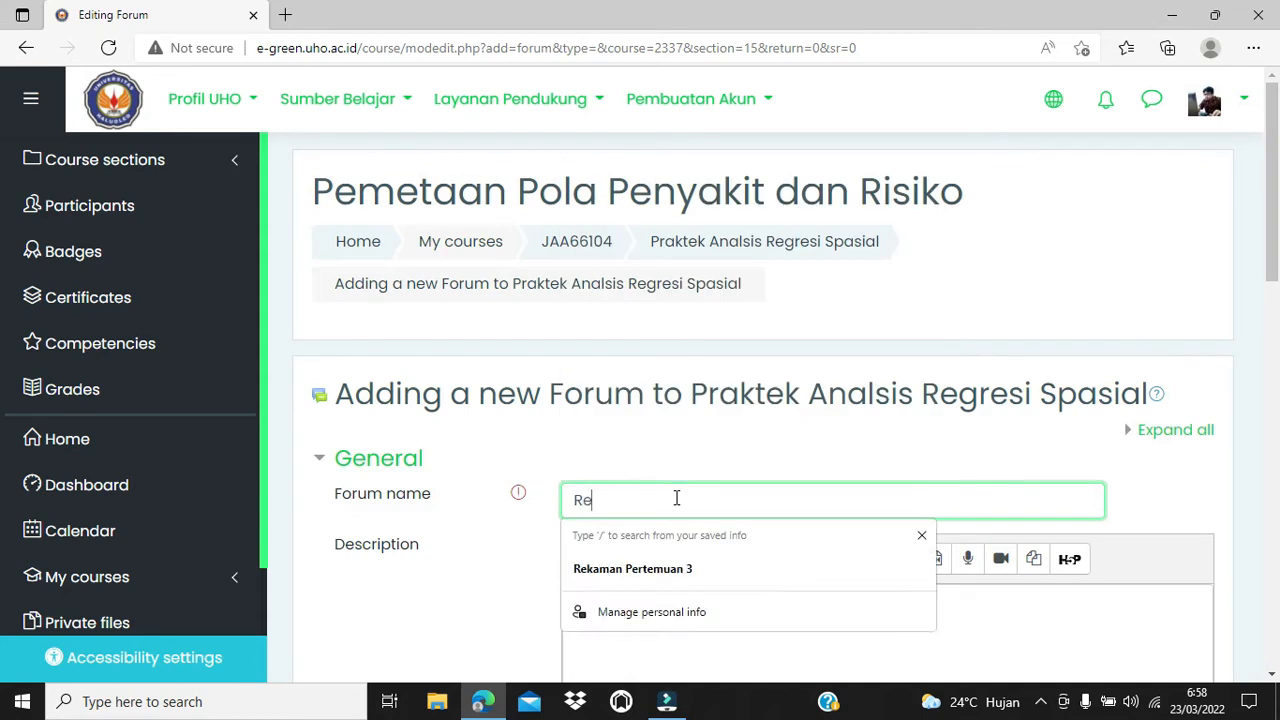
text(gresi Spasial)
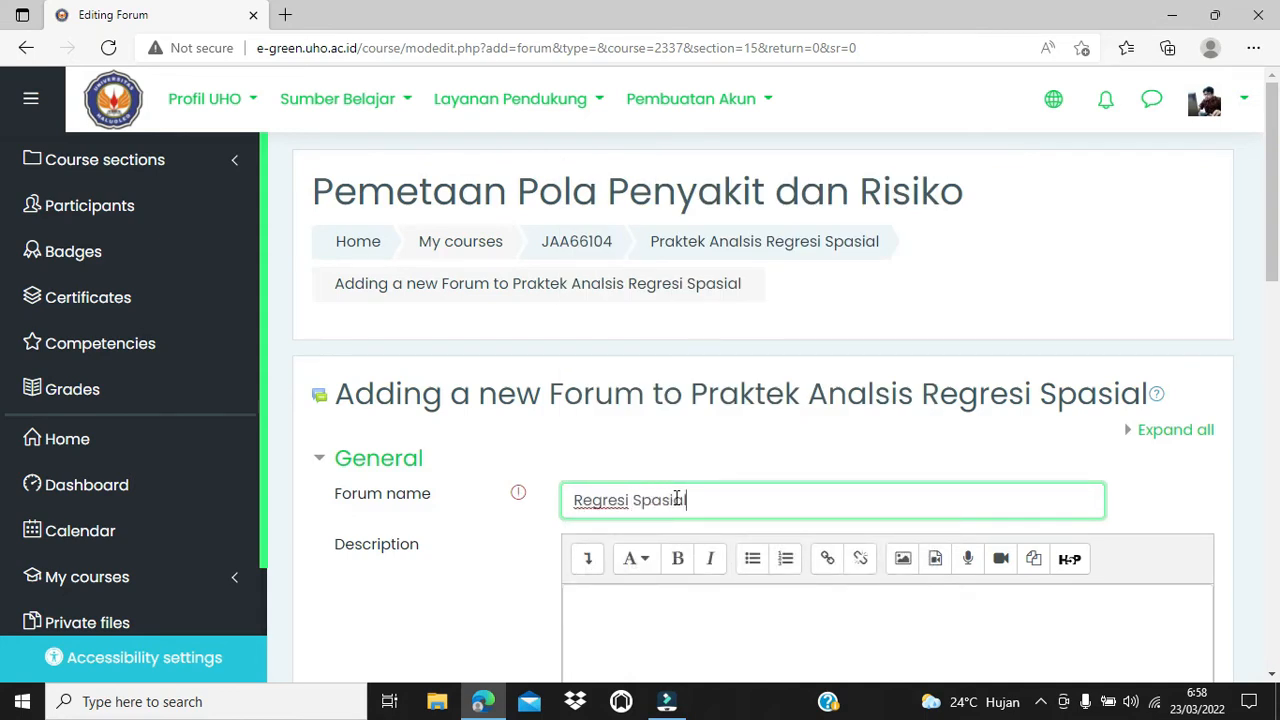
Step: Enter the forum description "Diskusi ini akan membahas tentang Regresi Spasial, mahasiswa diharapkan masuk tepat waktu"
scroll(676, 497, down, 1)
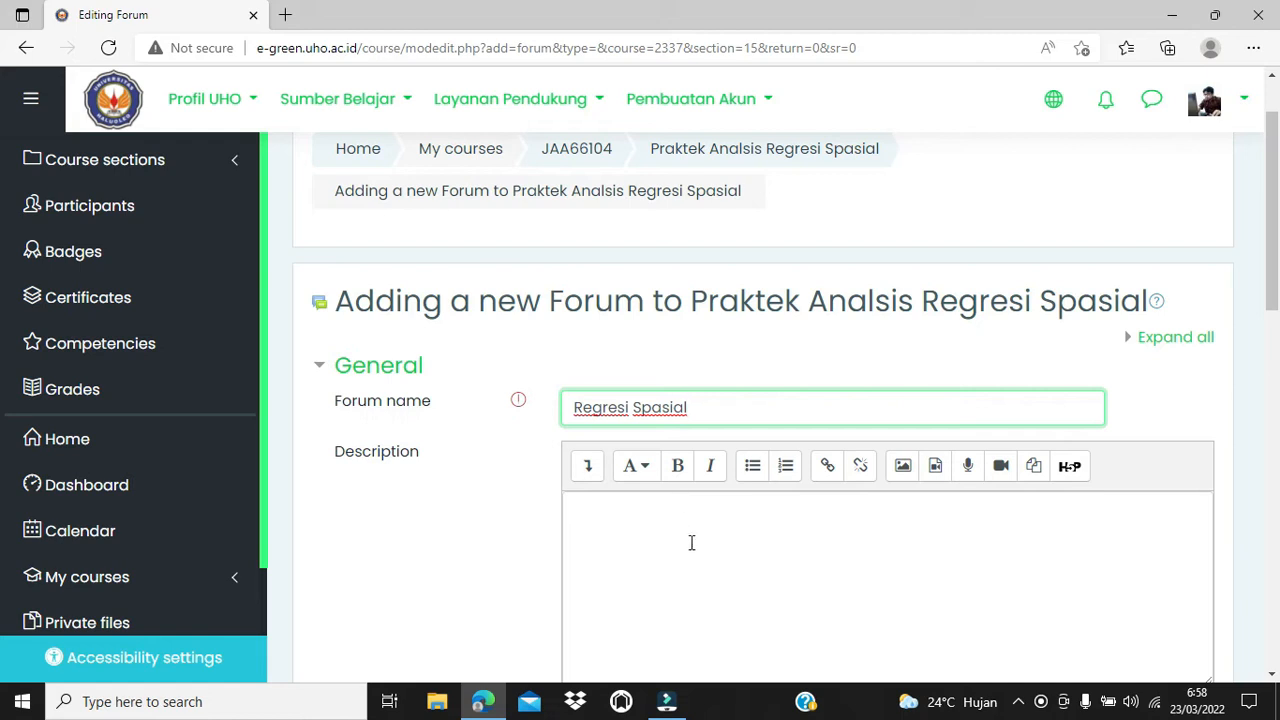
click(691, 543)
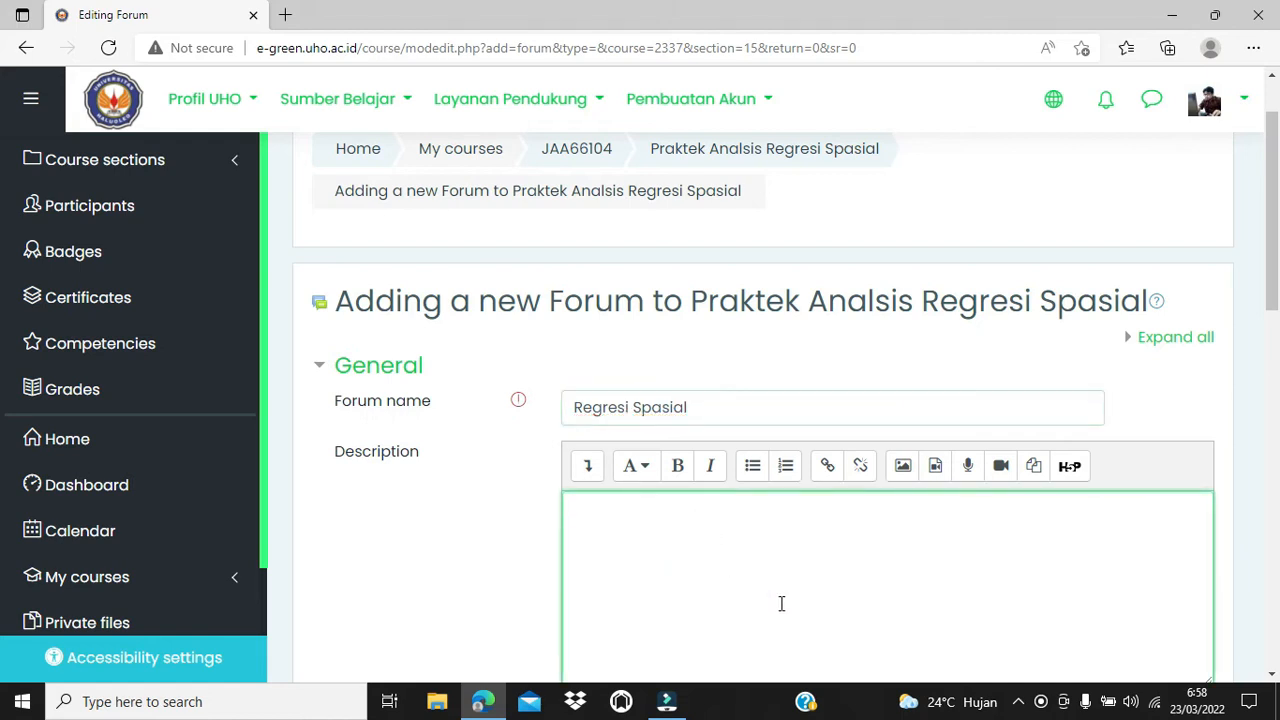
text(Diskusi ini ak)
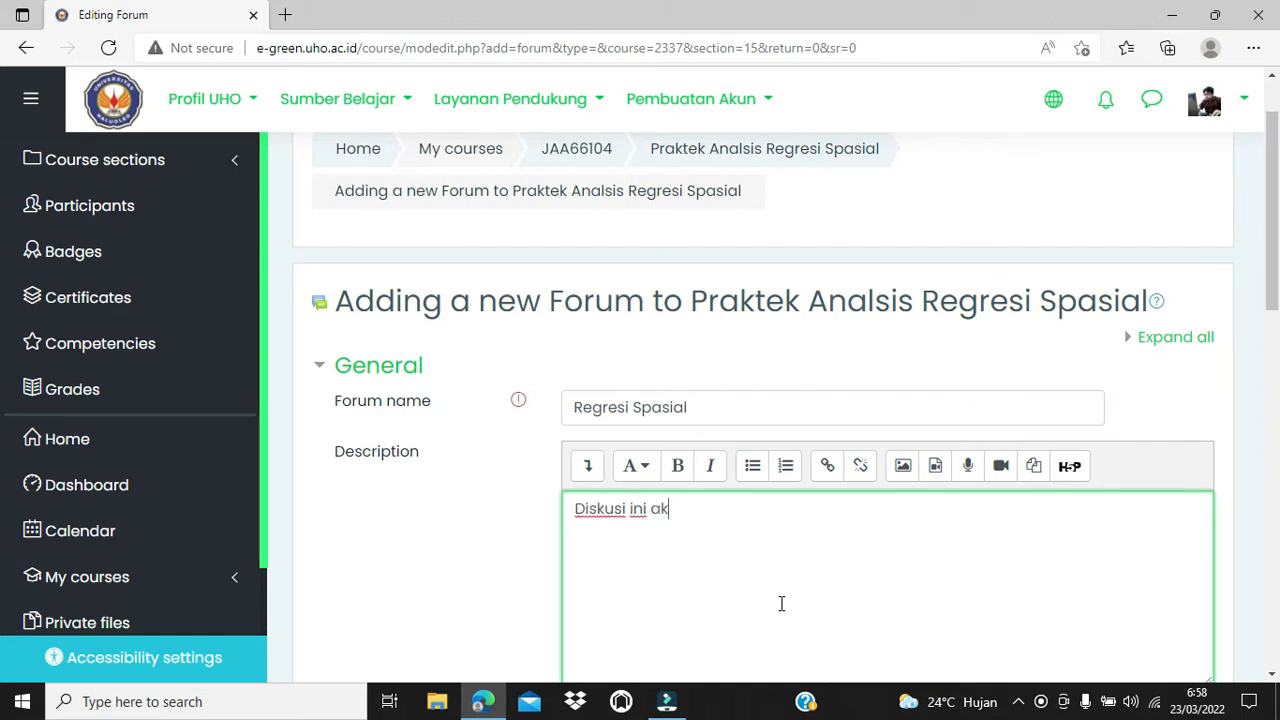
text(an membahas tentang )
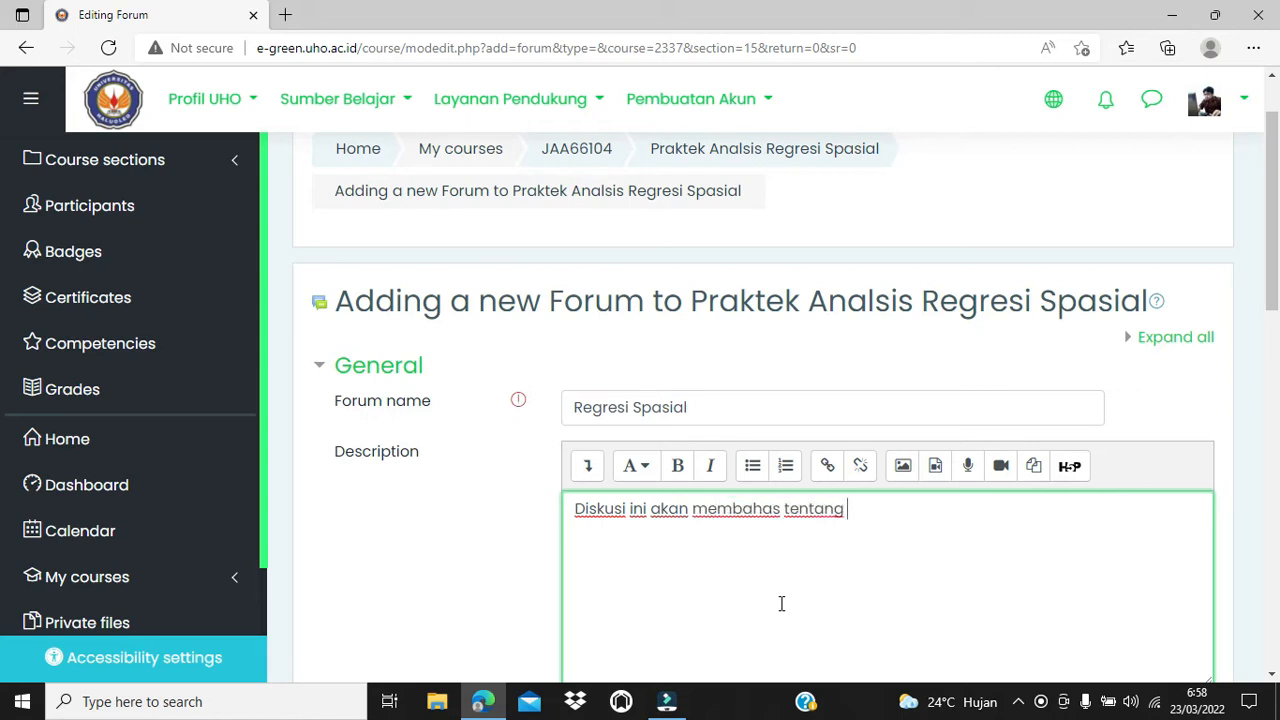
text(Regresi Spasial, )
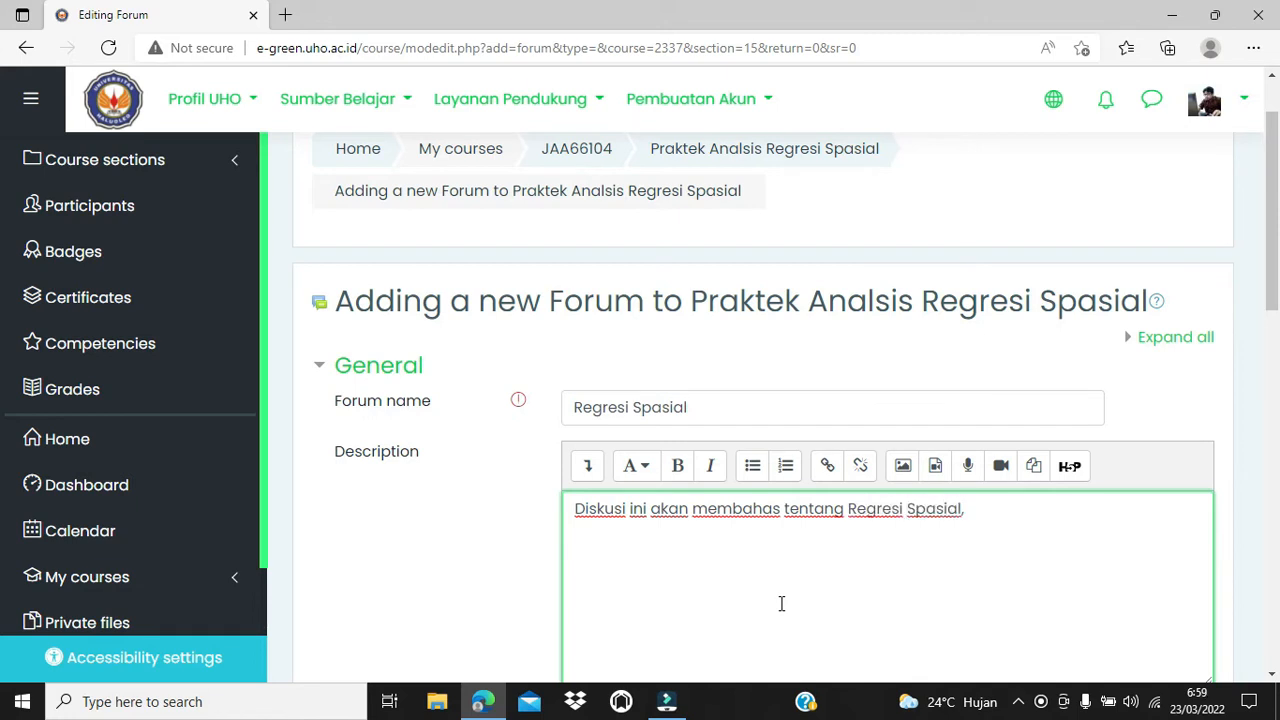
text(mahasiswa diharapkan)
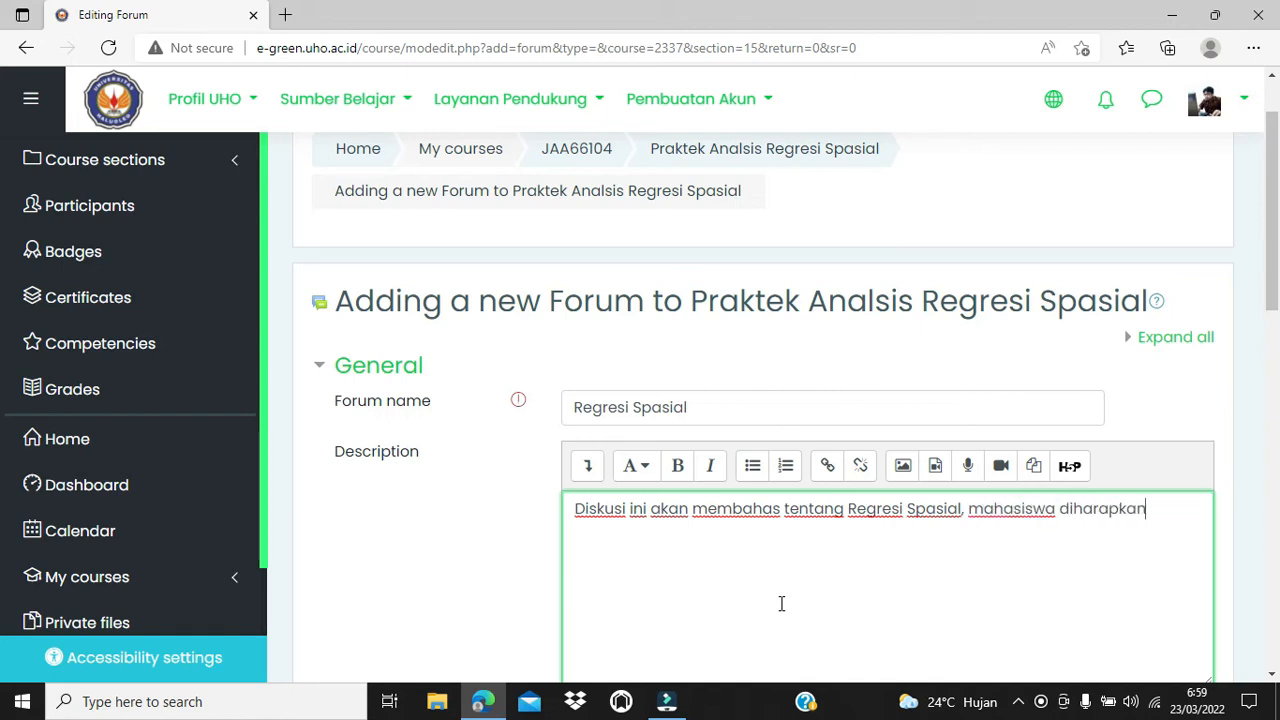
text( masuk )
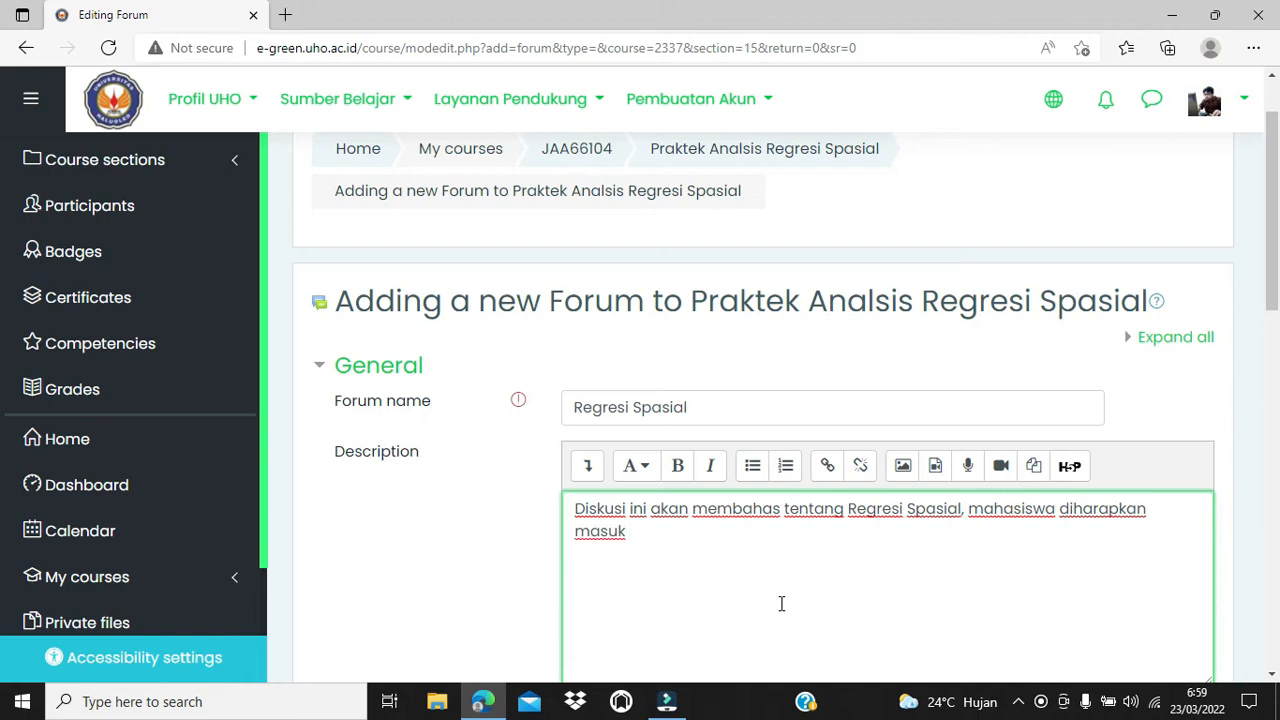
text(tepat)
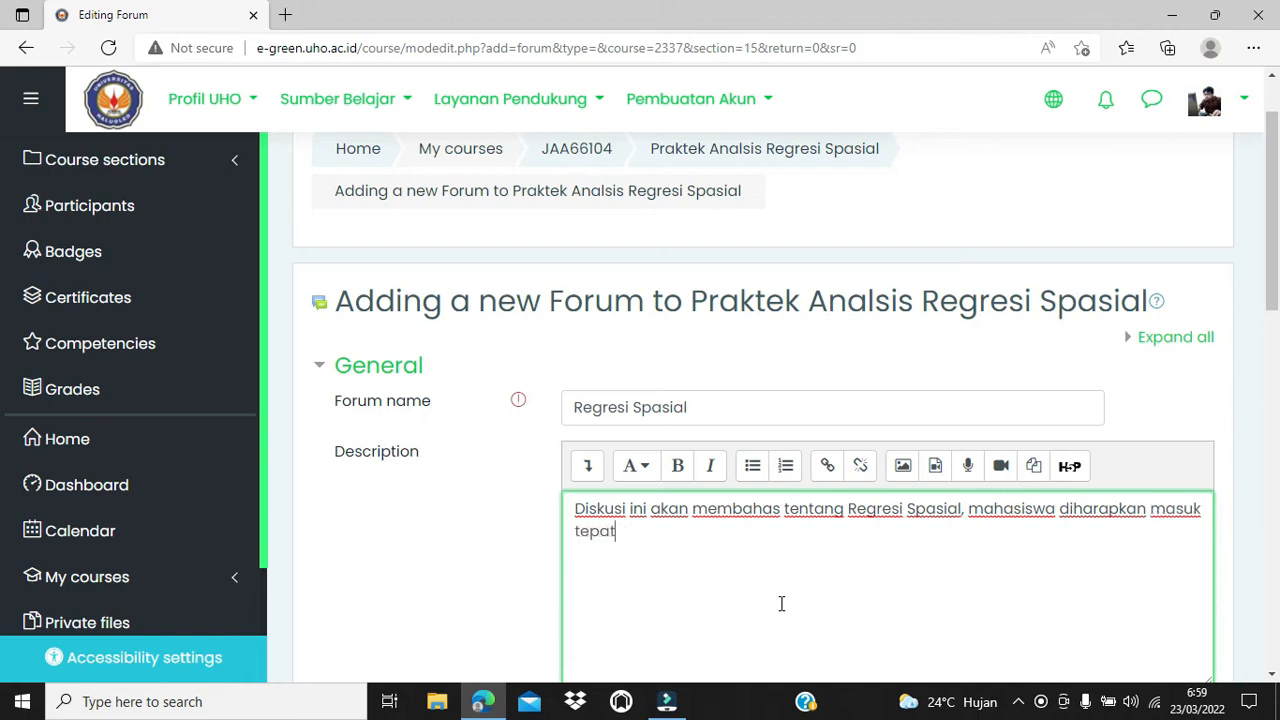
text( waktu)
Step: Enable the due date in the forum's availability settings
scroll(781, 603, down, 2)
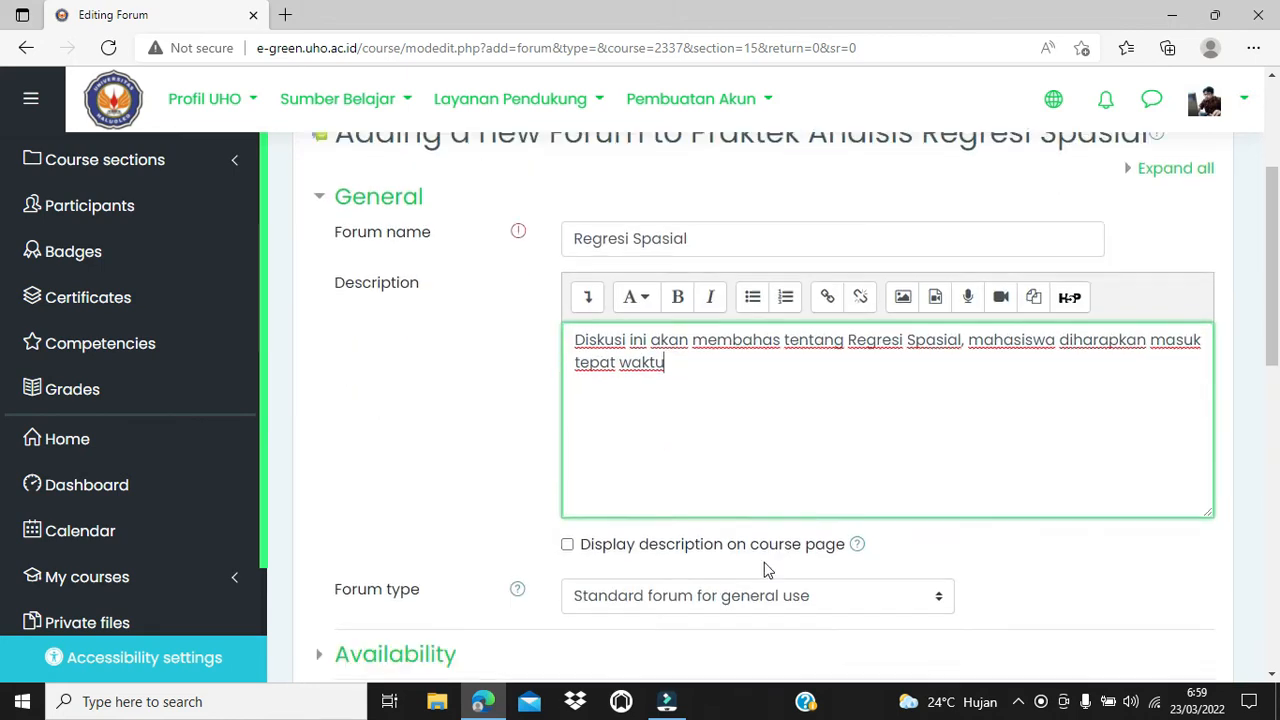
scroll(757, 540, down, 1)
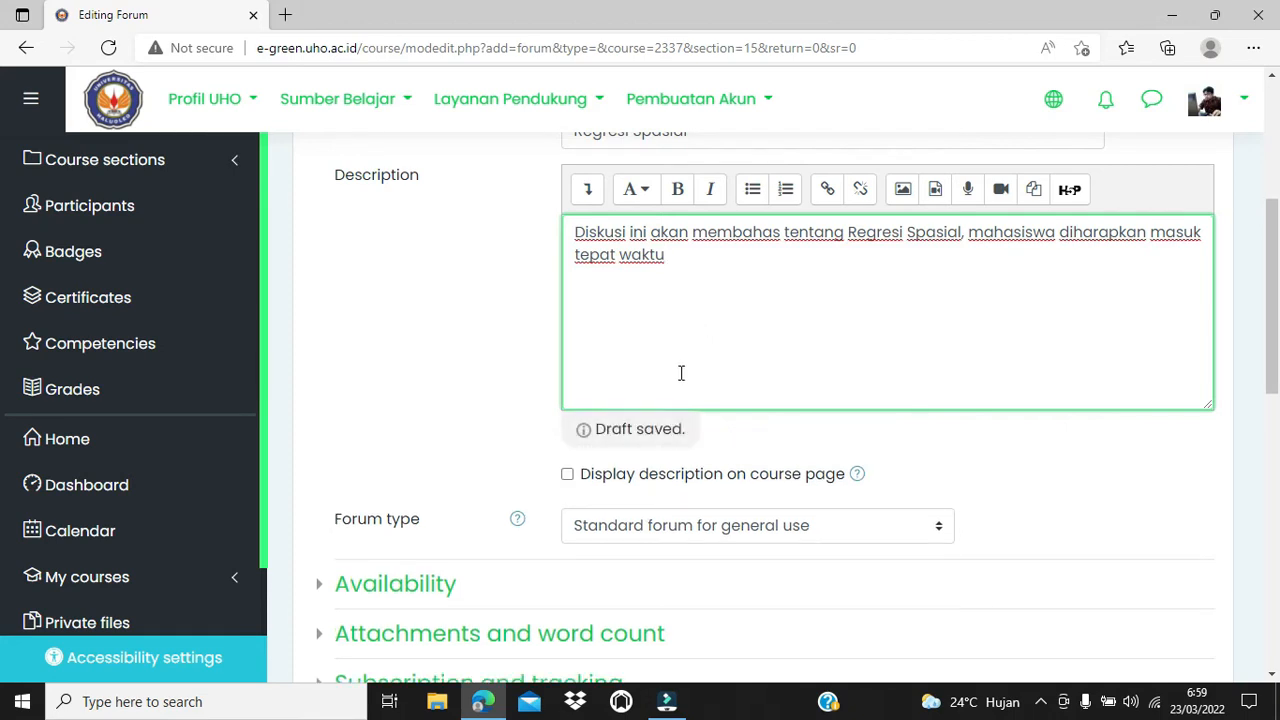
scroll(678, 374, up, 1)
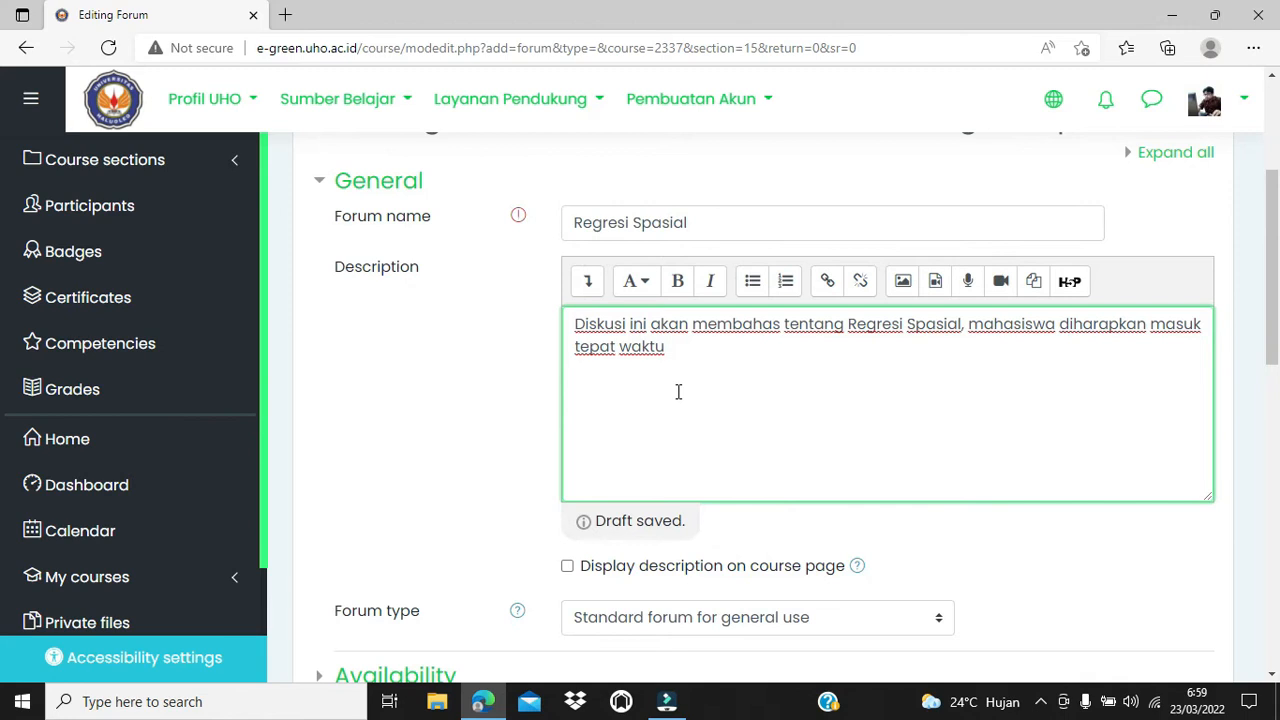
scroll(678, 392, down, 2)
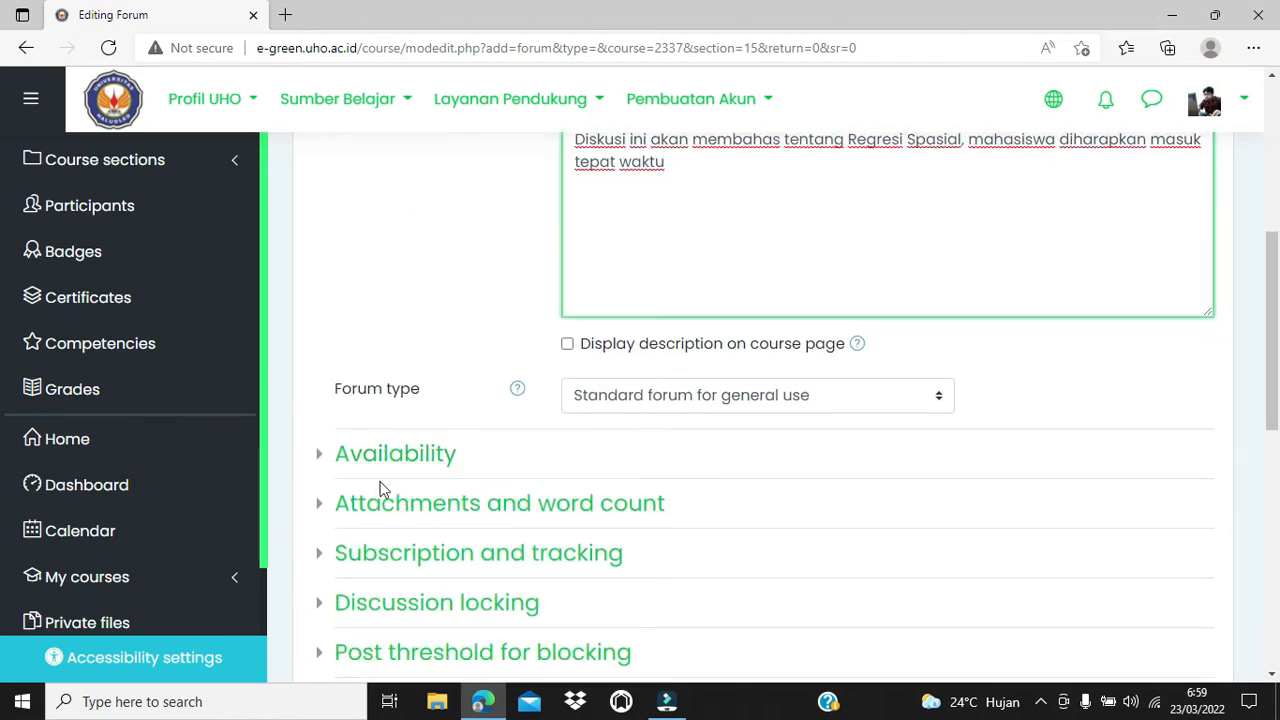
click(321, 458)
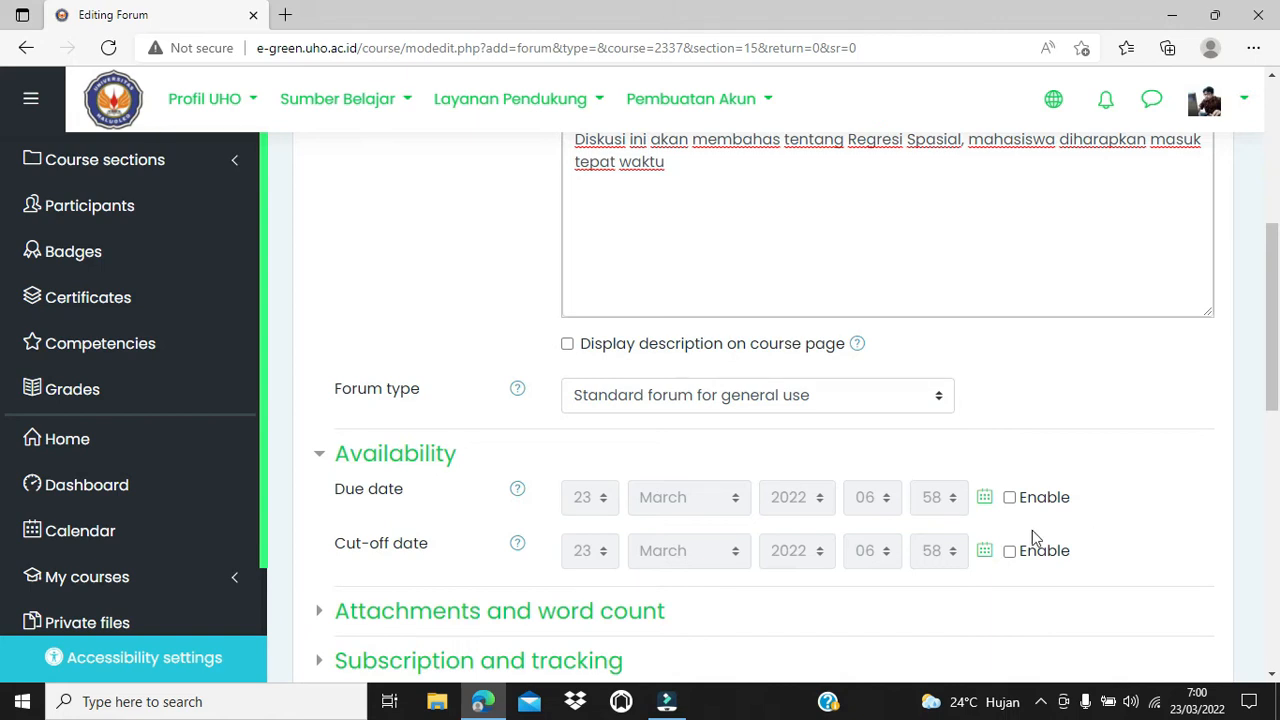
scroll(1029, 531, down, 1)
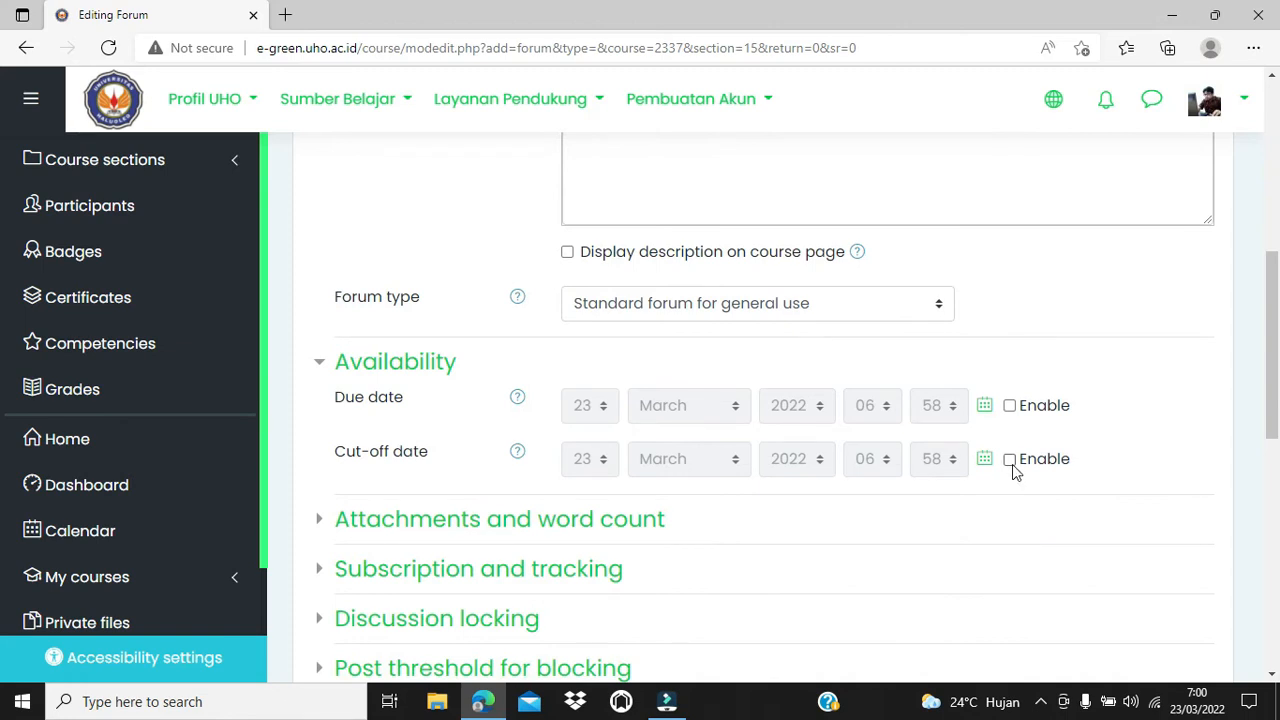
click(1010, 406)
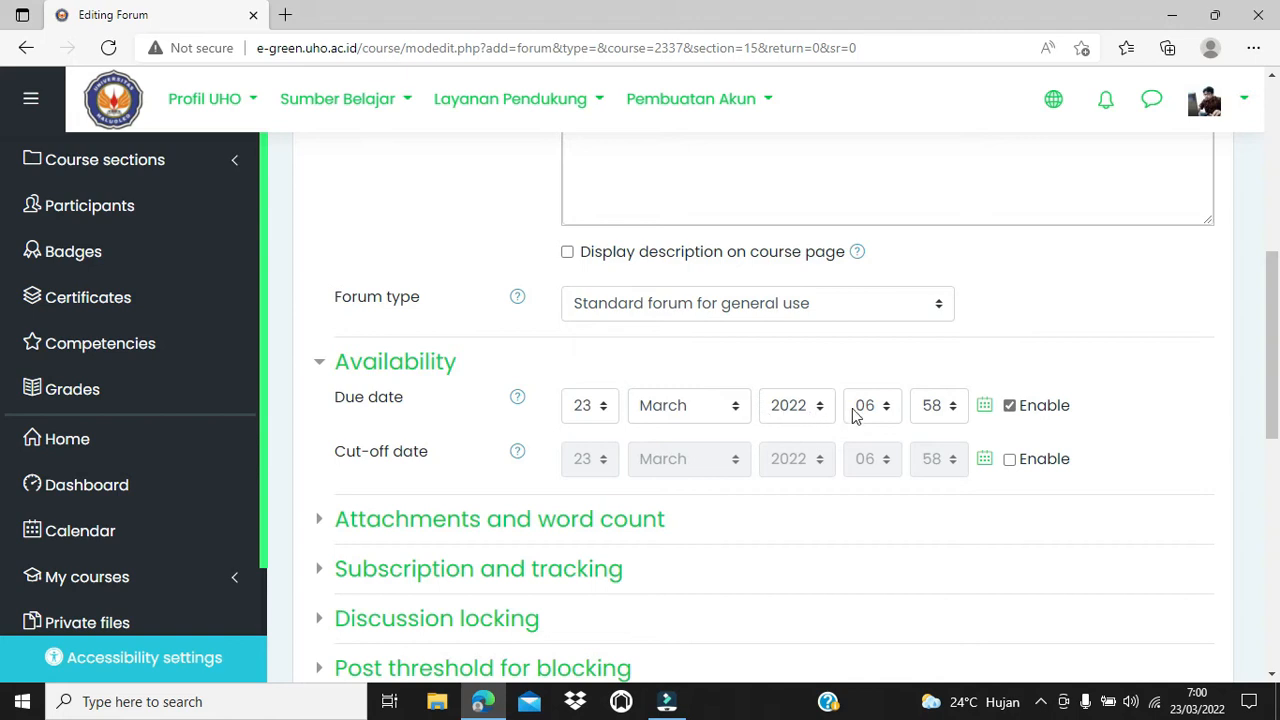
Step: Set the forum's due time to 23:59
click(884, 414)
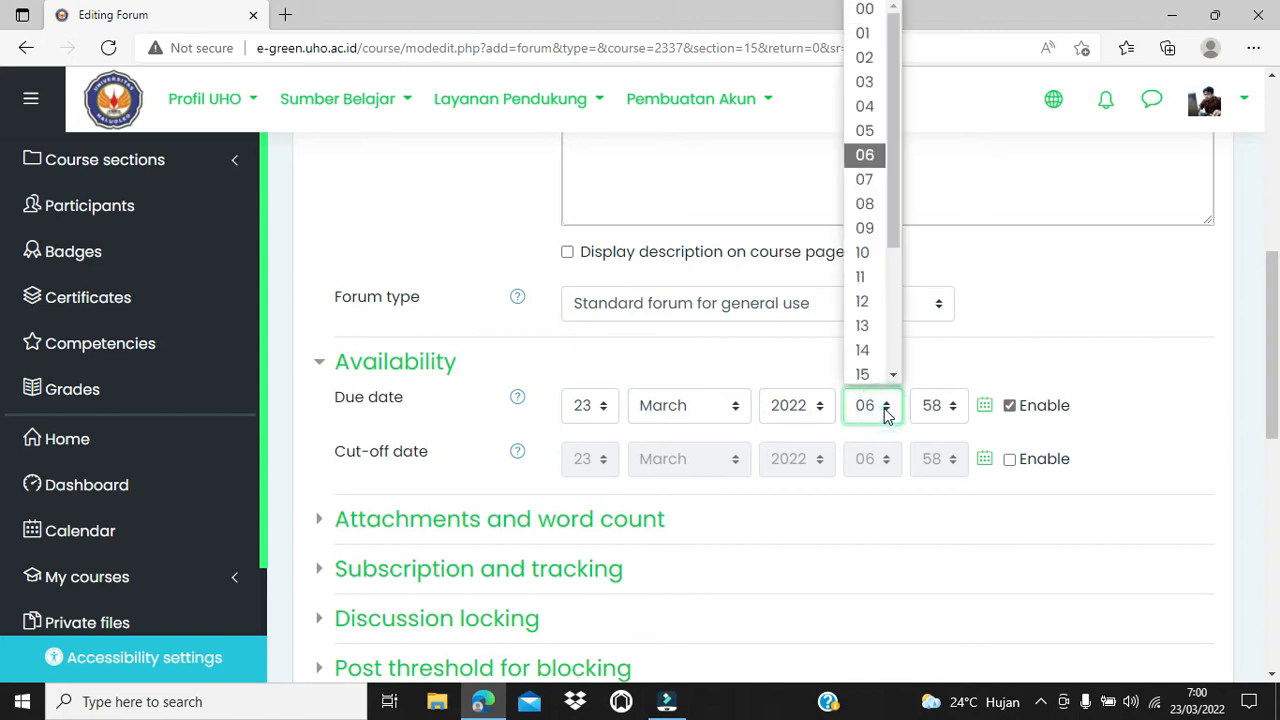
drag(899, 247, 887, 380)
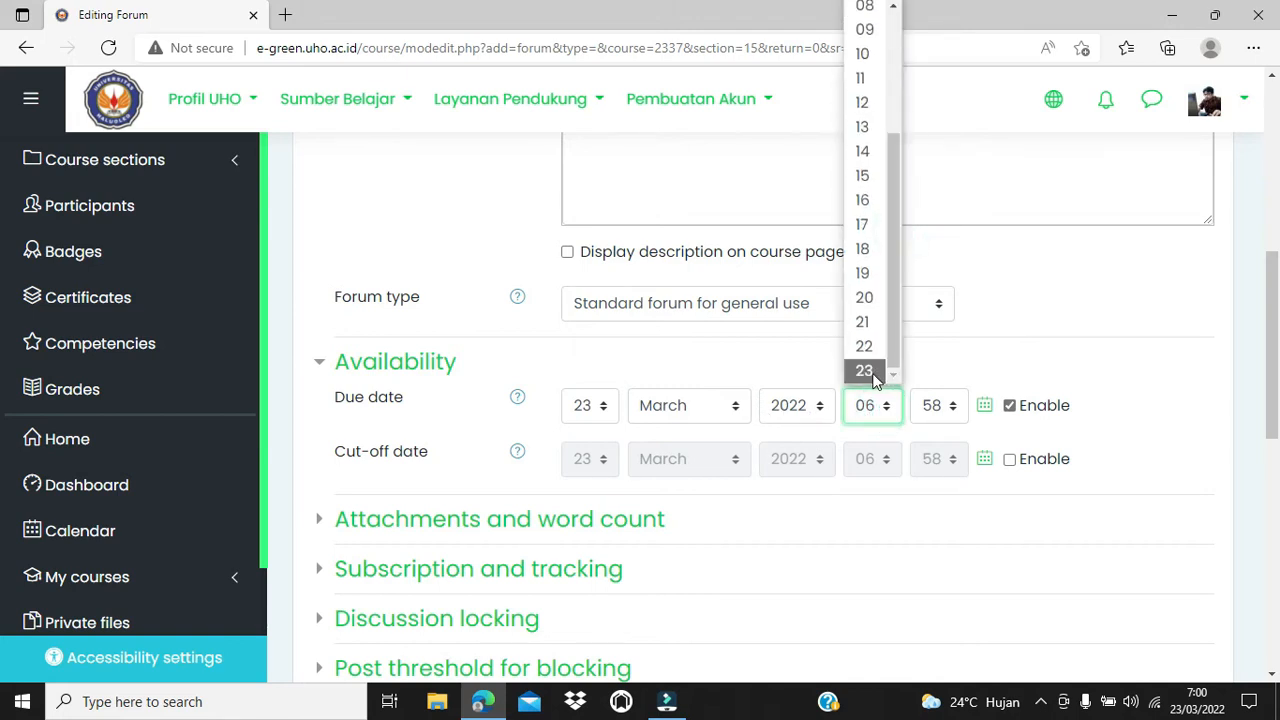
click(869, 371)
click(953, 407)
drag(957, 349, 939, 370)
click(939, 370)
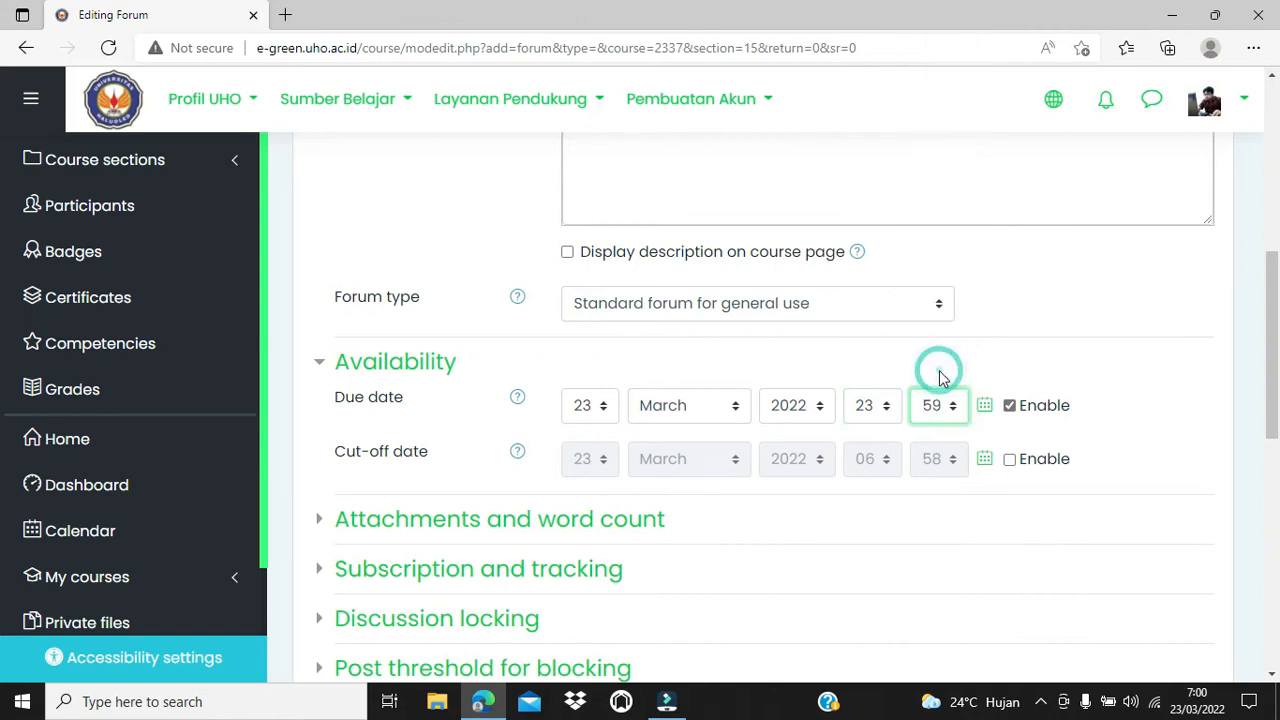
Step: Set the forum's group mode to Separate groups in the common module settings
scroll(826, 560, down, 3)
scroll(826, 562, down, 1)
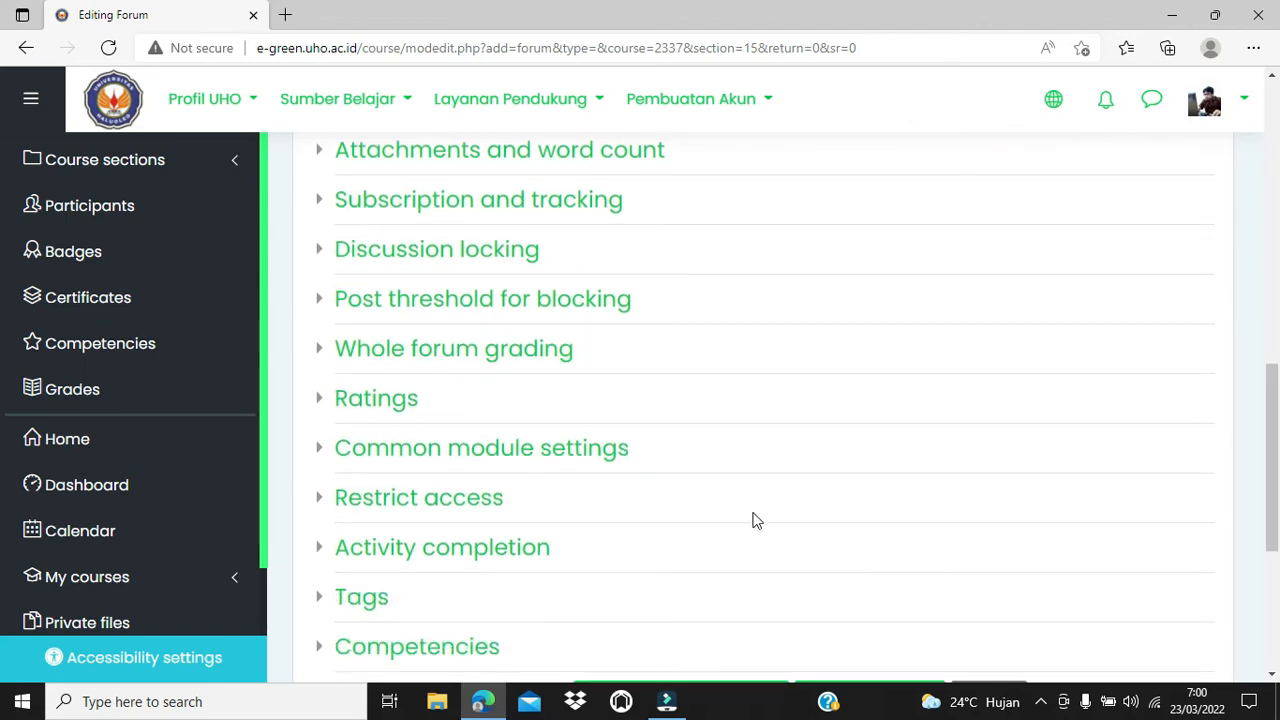
click(322, 456)
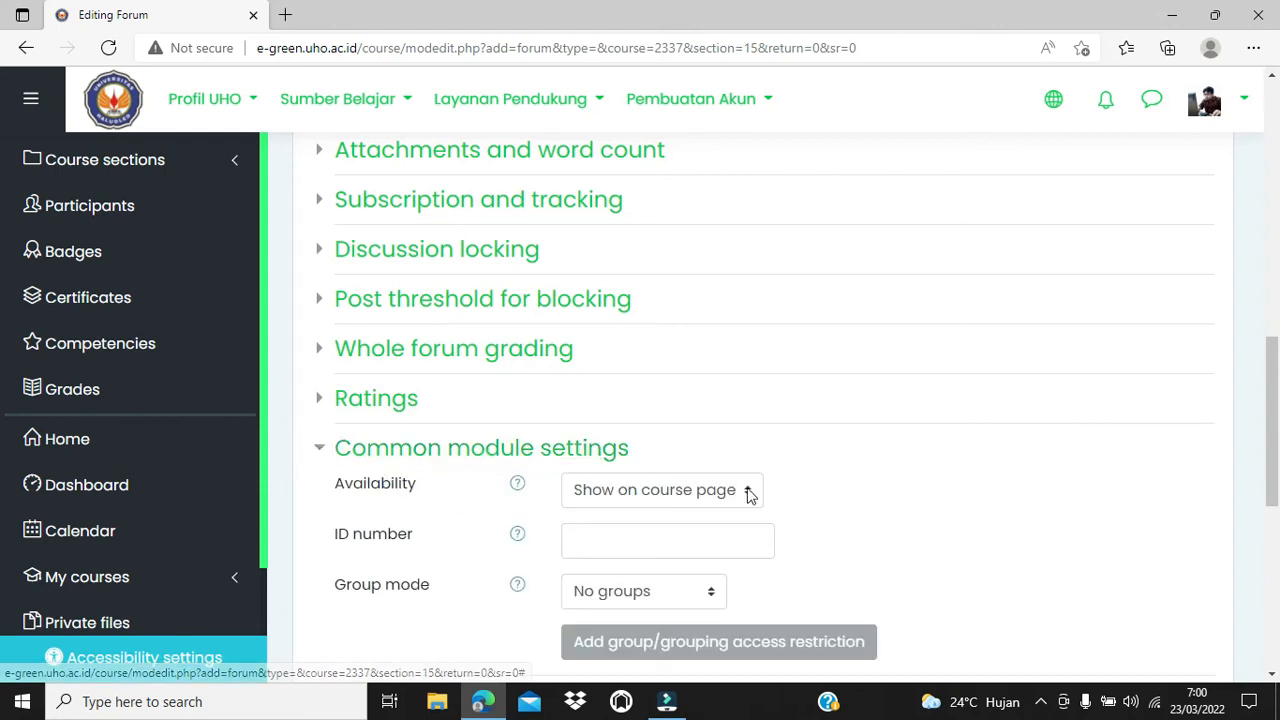
scroll(810, 478, down, 2)
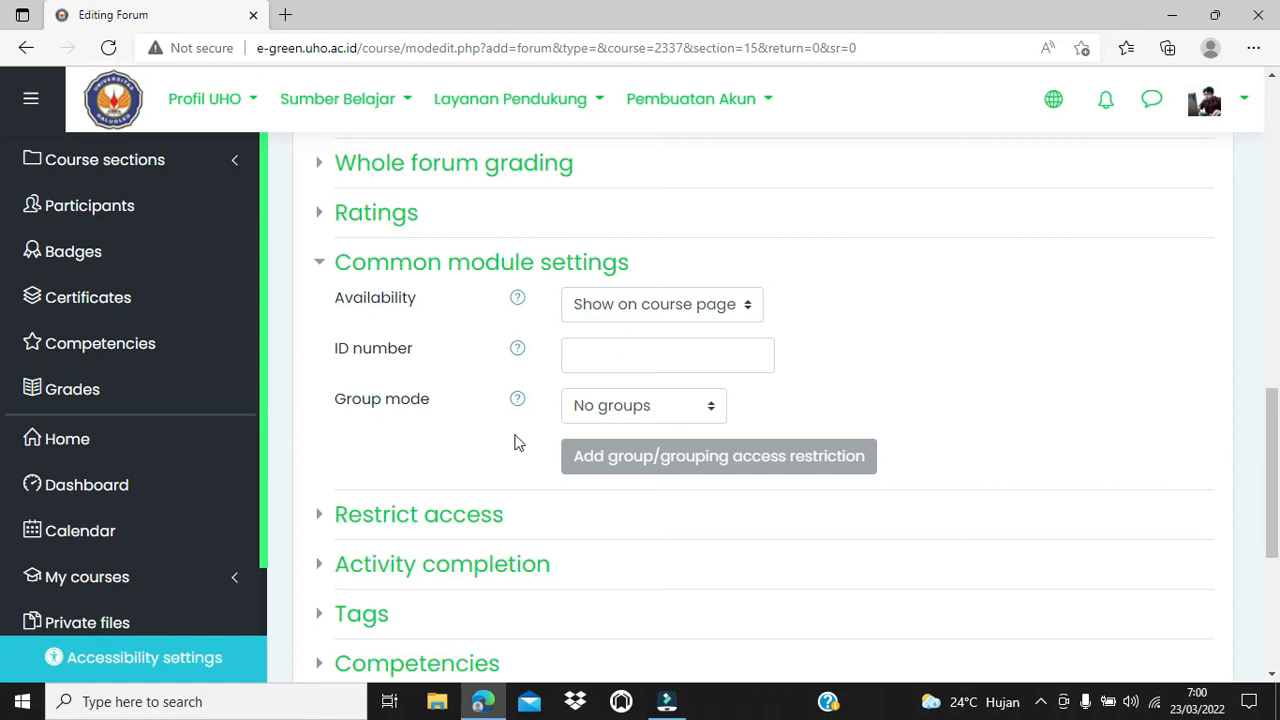
click(712, 405)
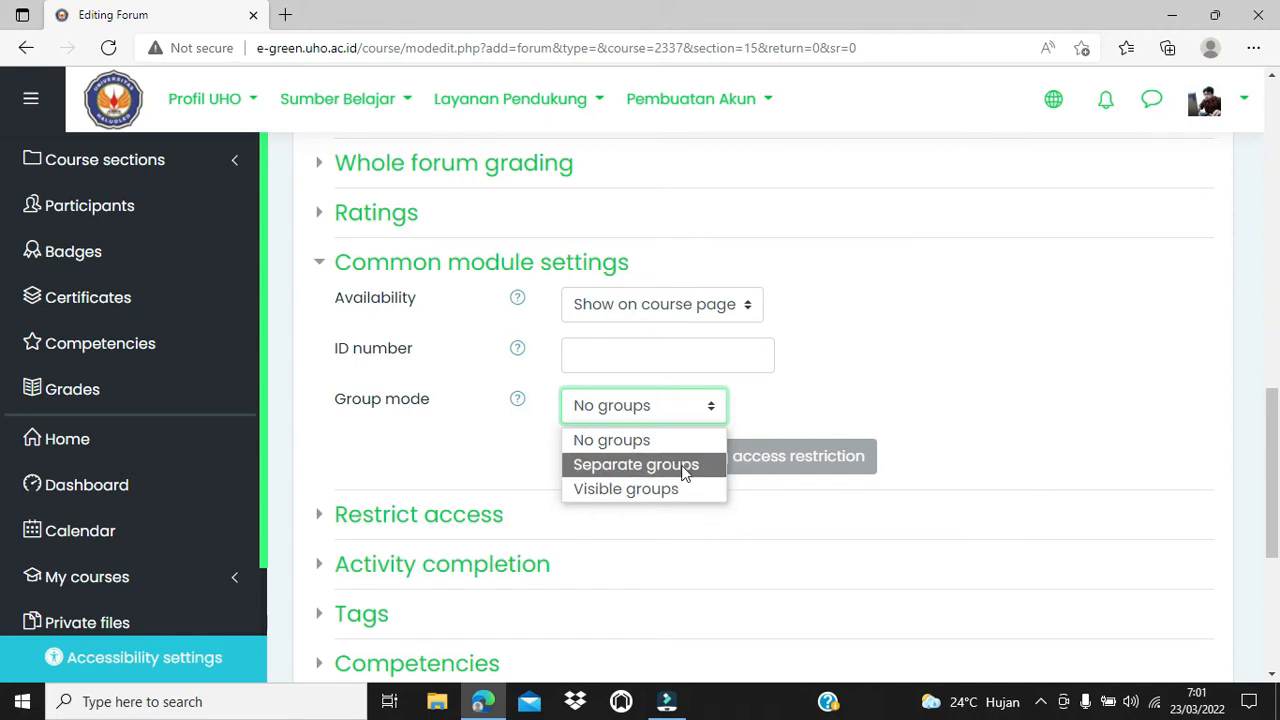
click(684, 465)
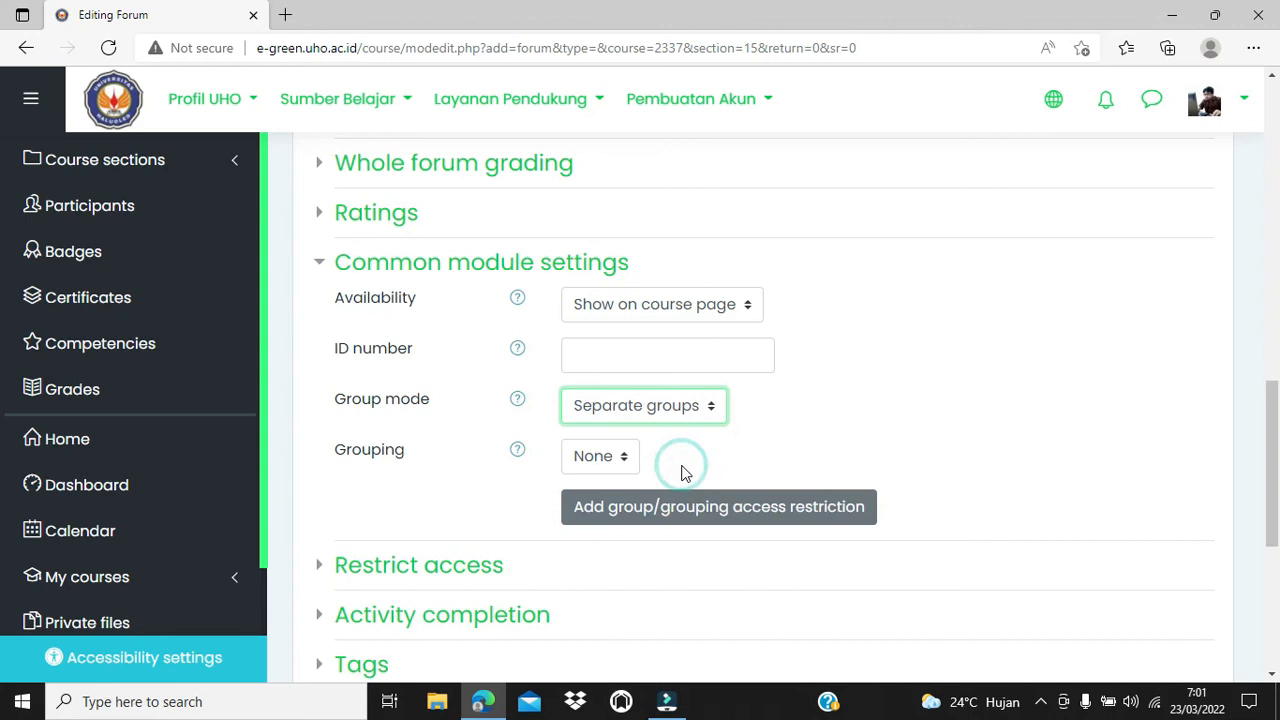
Step: Save the new forum and return to the course
scroll(877, 398, down, 2)
scroll(877, 398, down, 1)
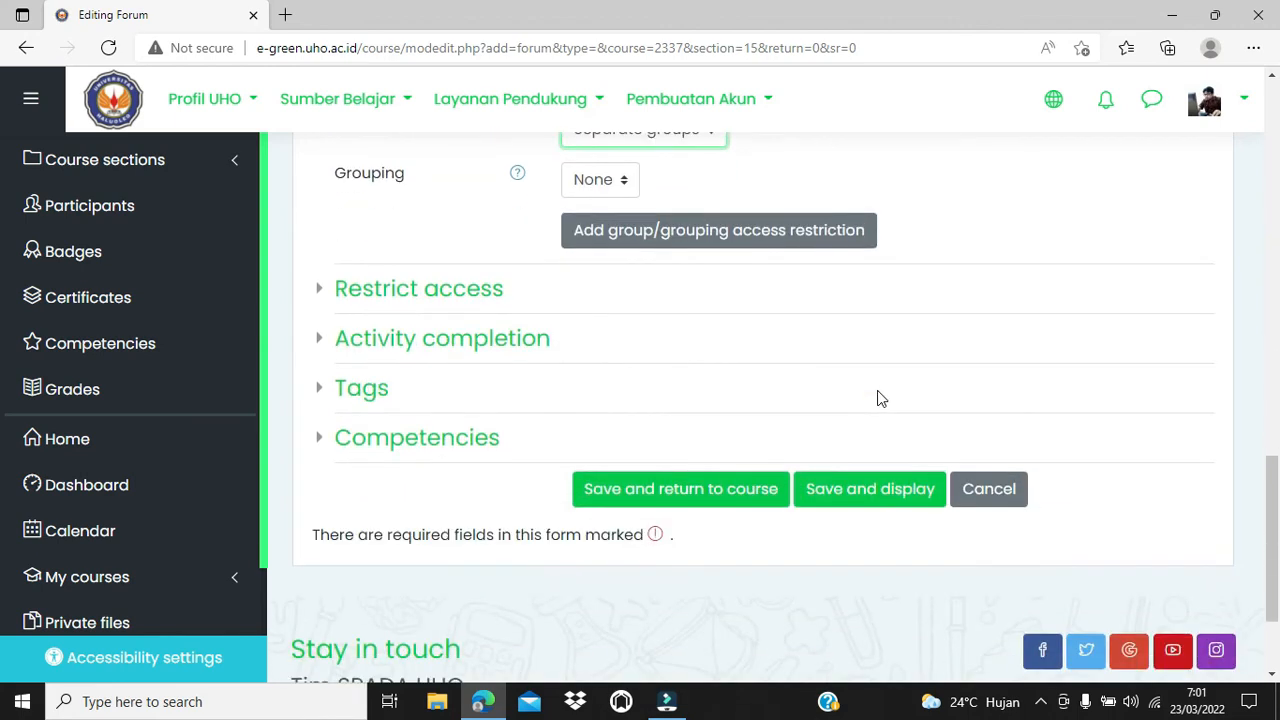
click(679, 499)
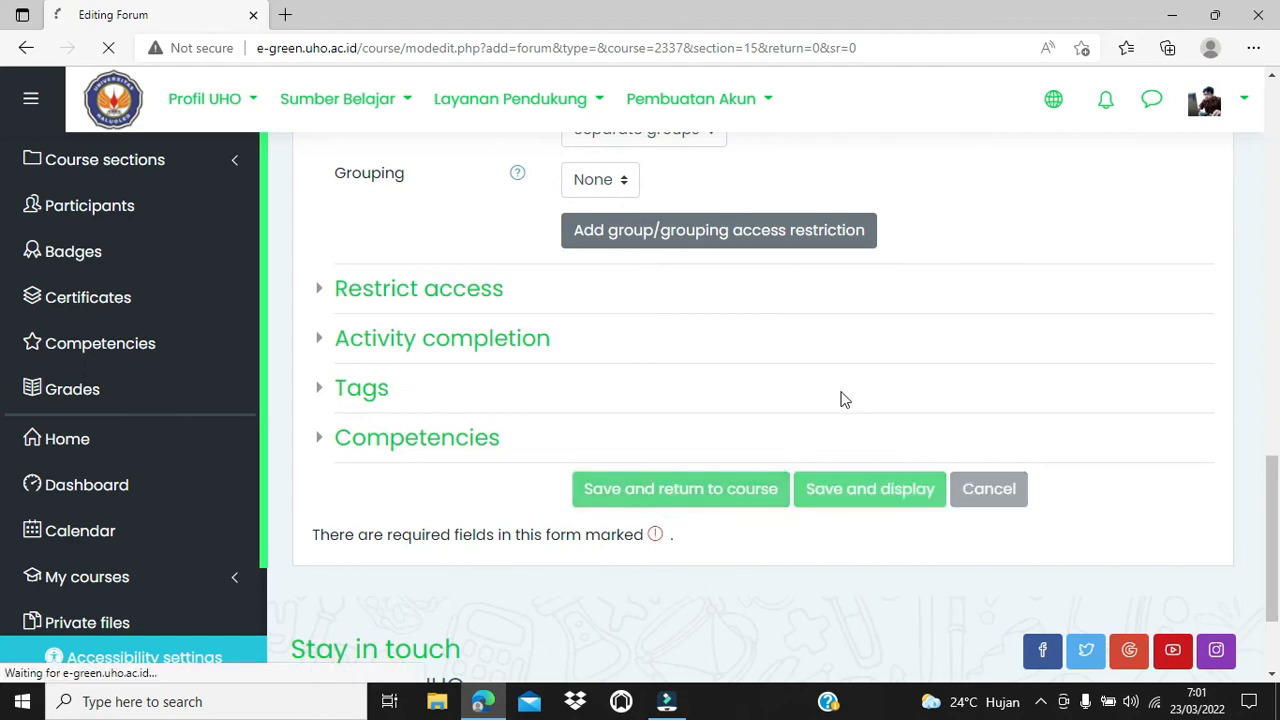
Step: Open the "Regresi Spasial" forum from the "Praktek Analsis Regresi Spasial" section of the course page
scroll(843, 398, down, 3)
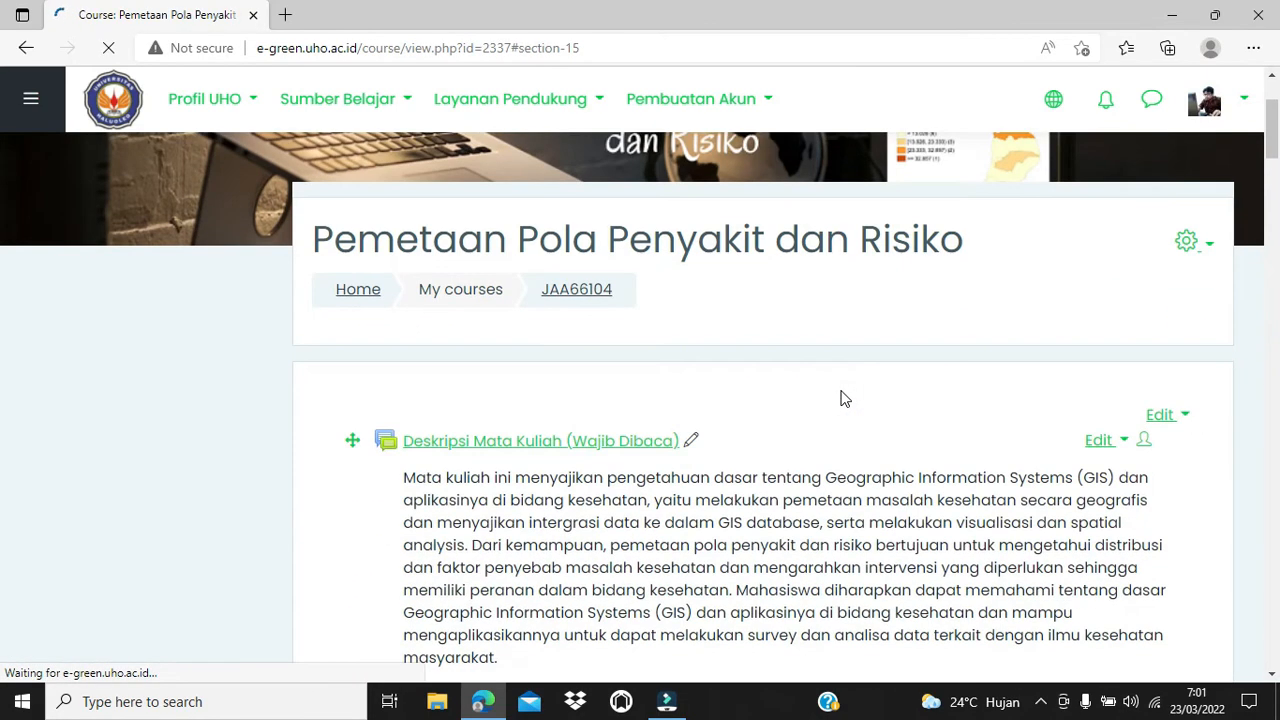
scroll(843, 395, down, 20)
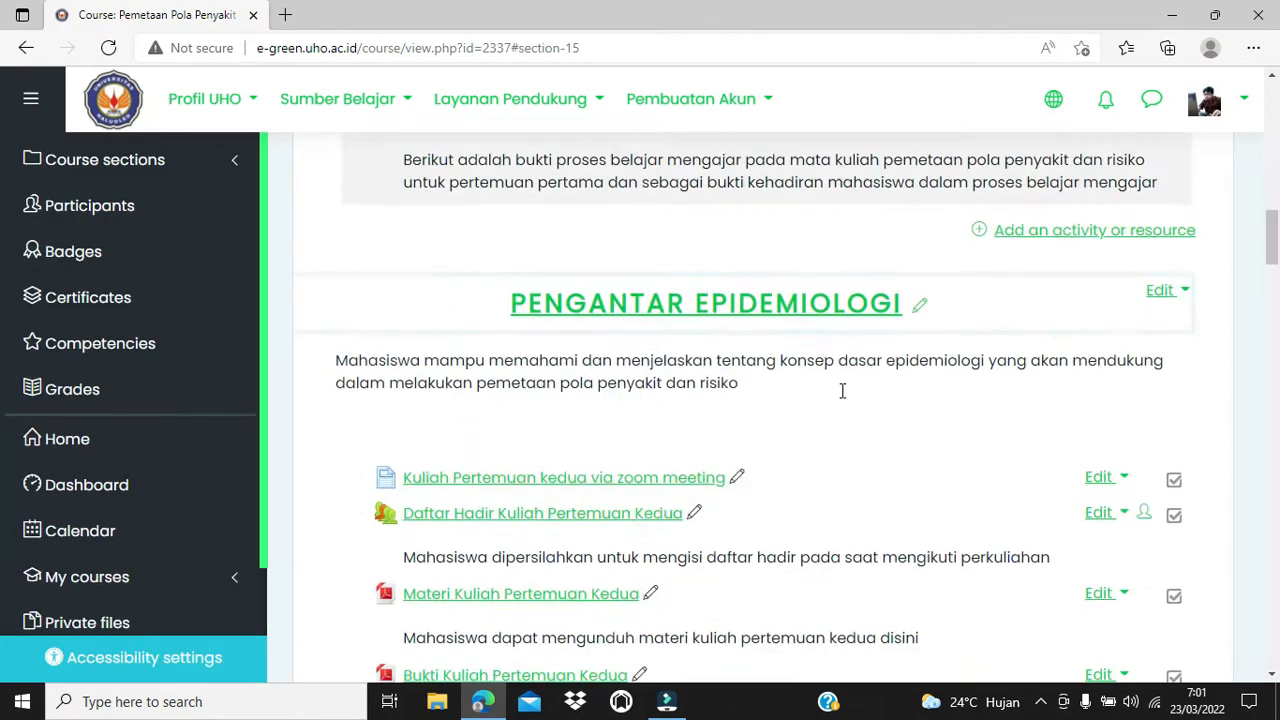
scroll(843, 396, down, 20)
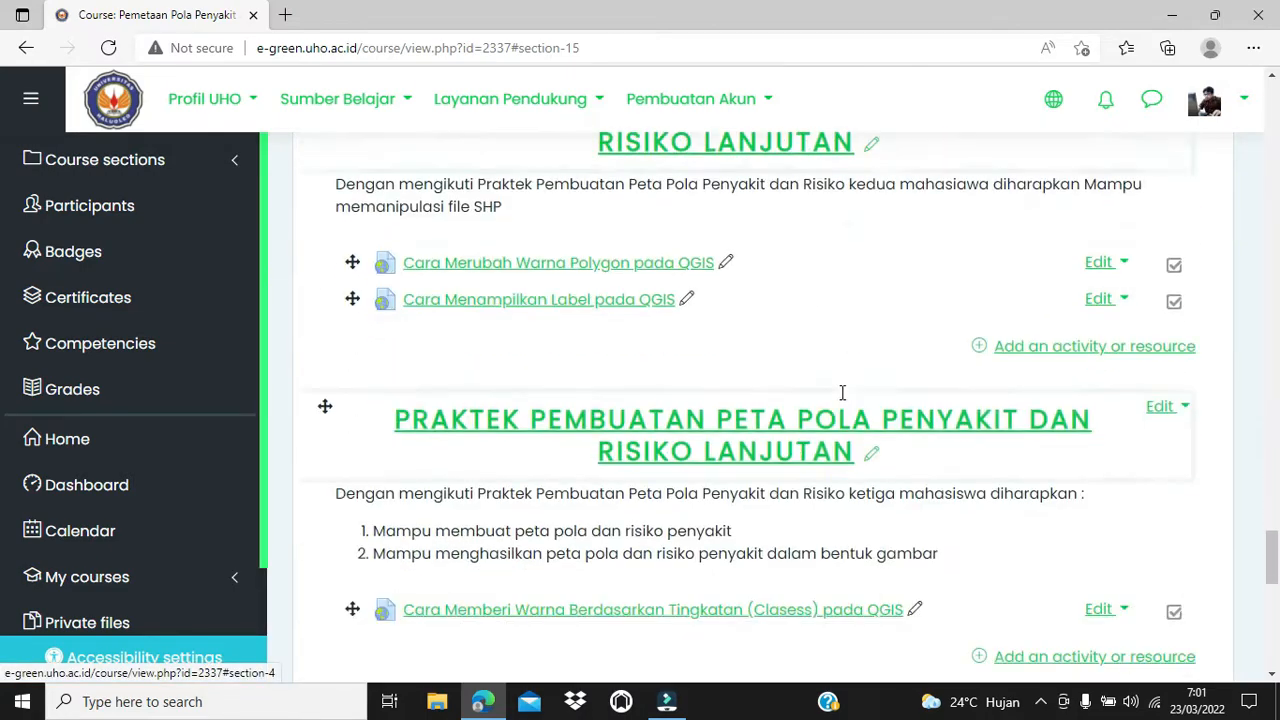
scroll(842, 393, up, 3)
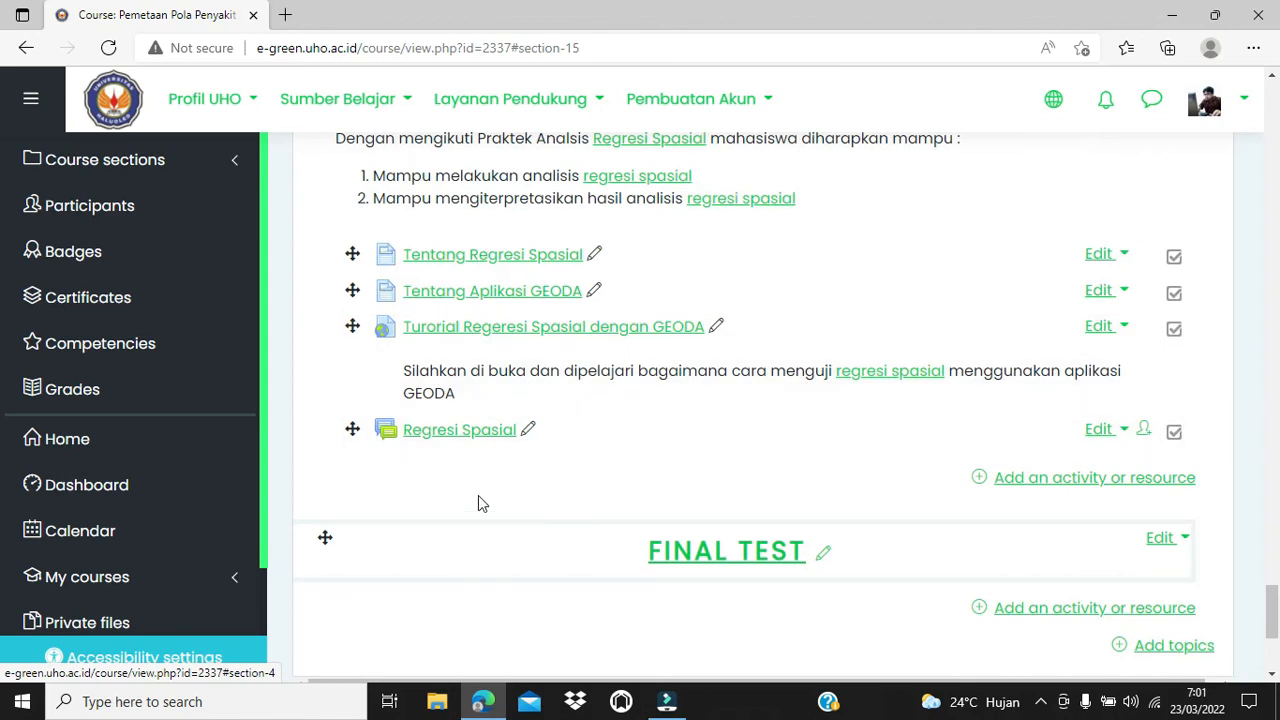
click(445, 432)
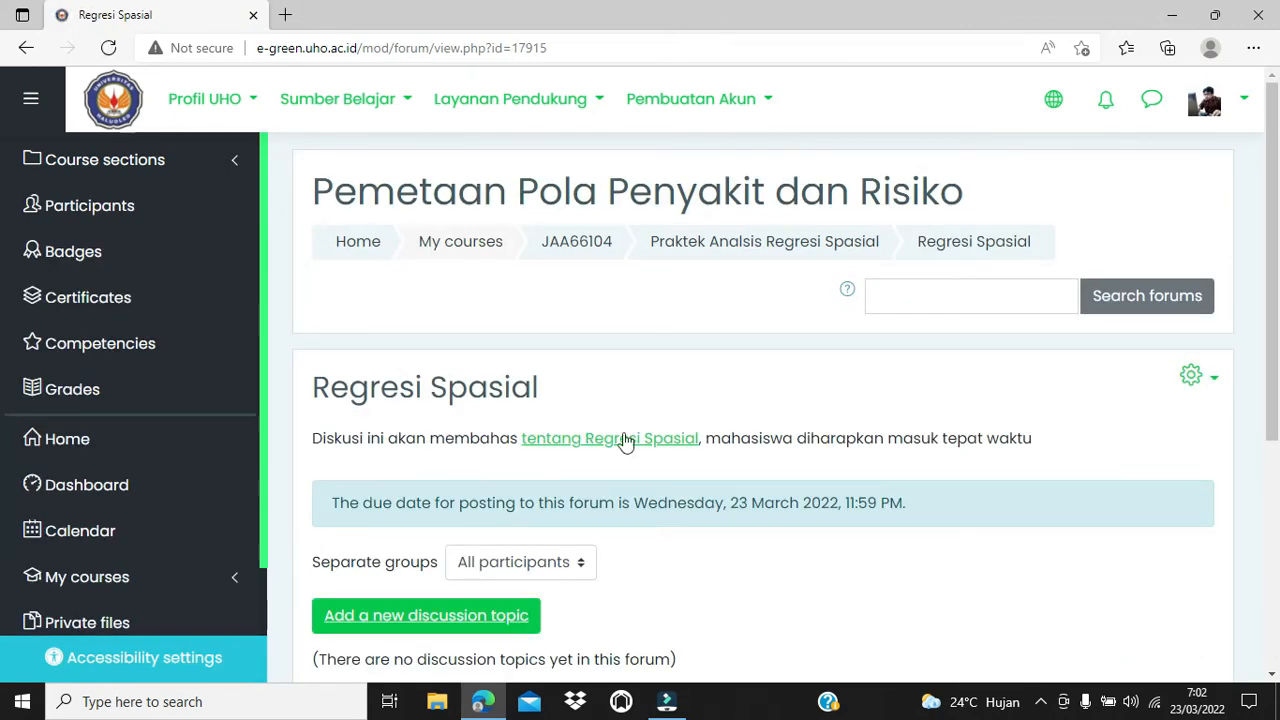
Step: Review the forum's description and due date, and open the forum's permissions page
scroll(882, 530, down, 2)
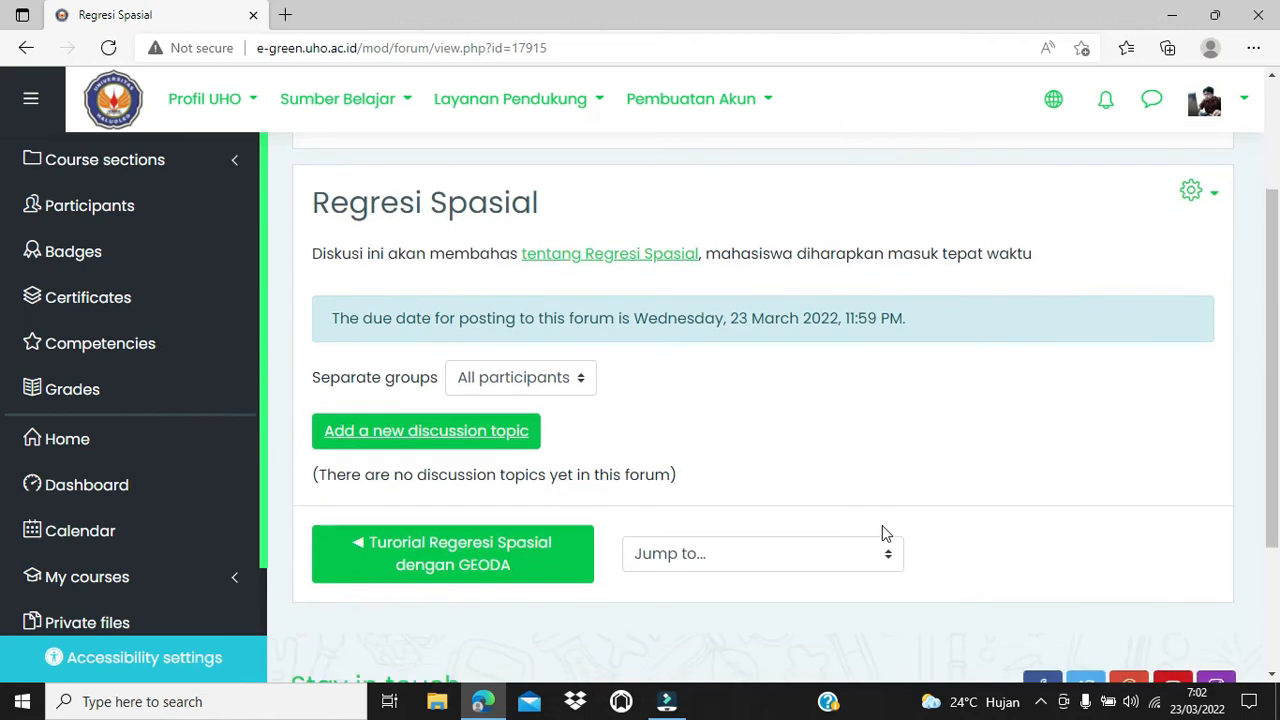
scroll(910, 485, up, 1)
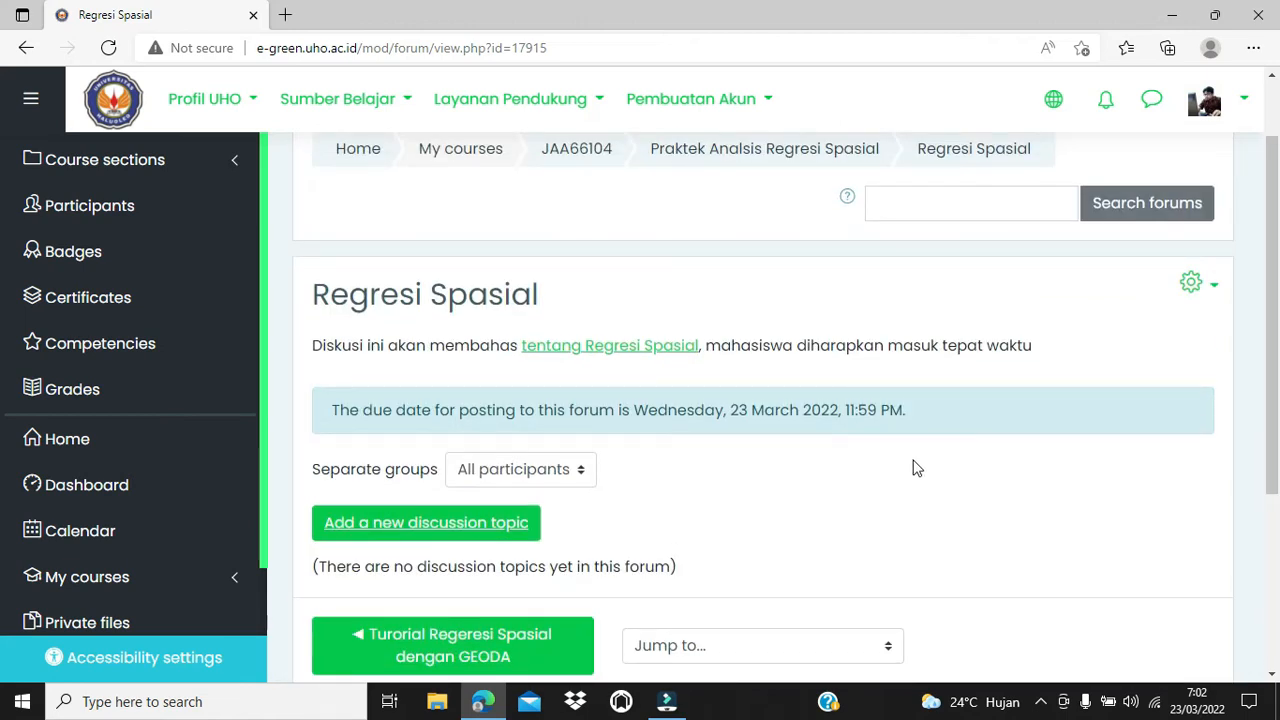
click(1195, 285)
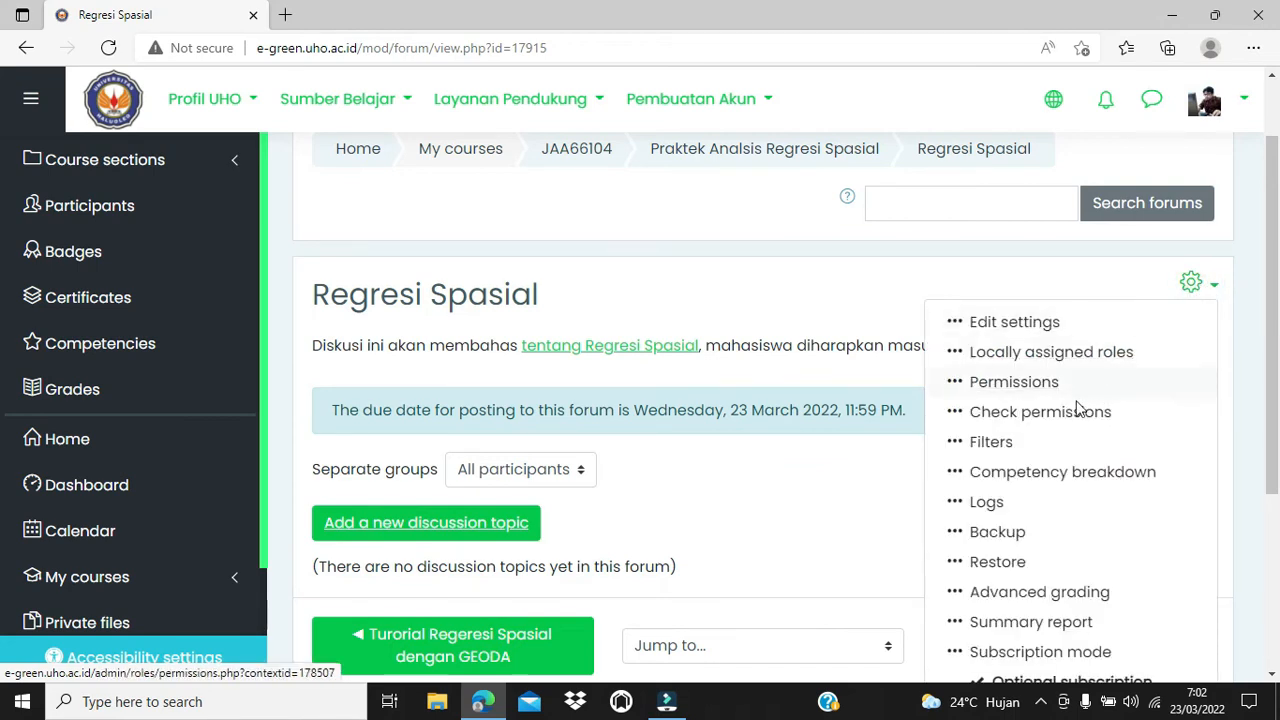
click(1040, 392)
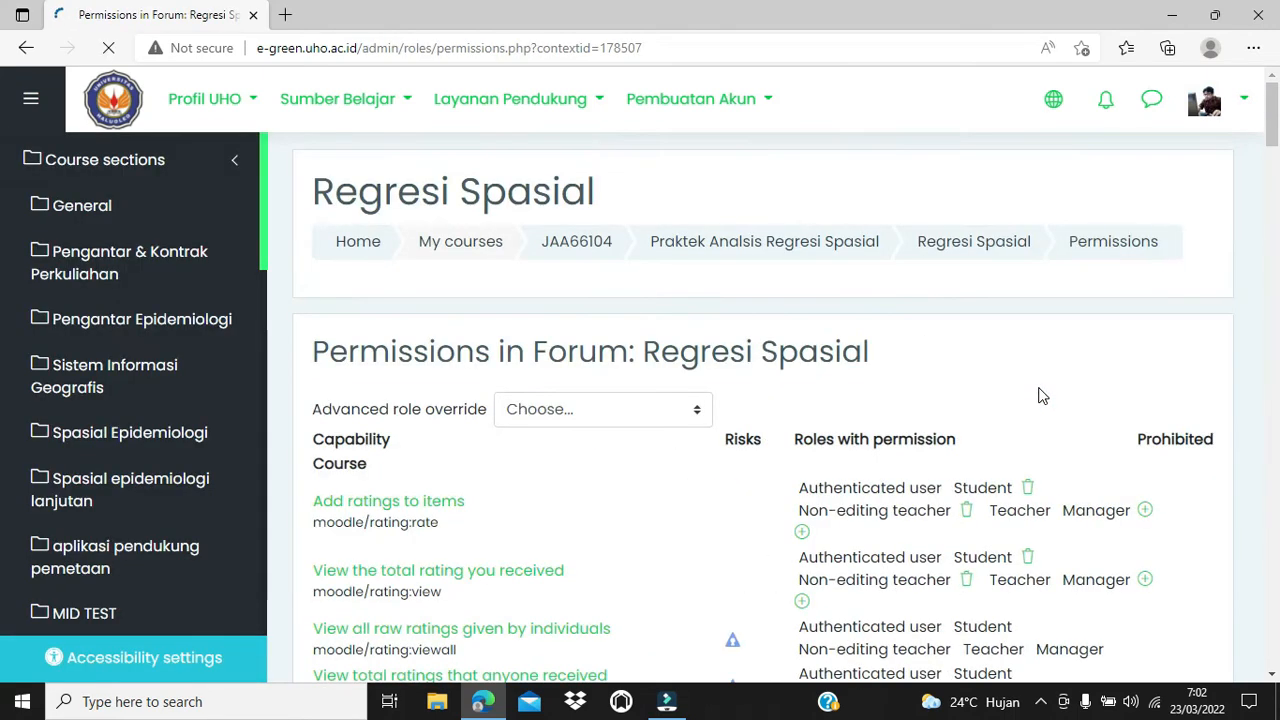
Step: Remove the Student role from the "Reply to posts" capability and allow that role for it again
scroll(685, 485, down, 10)
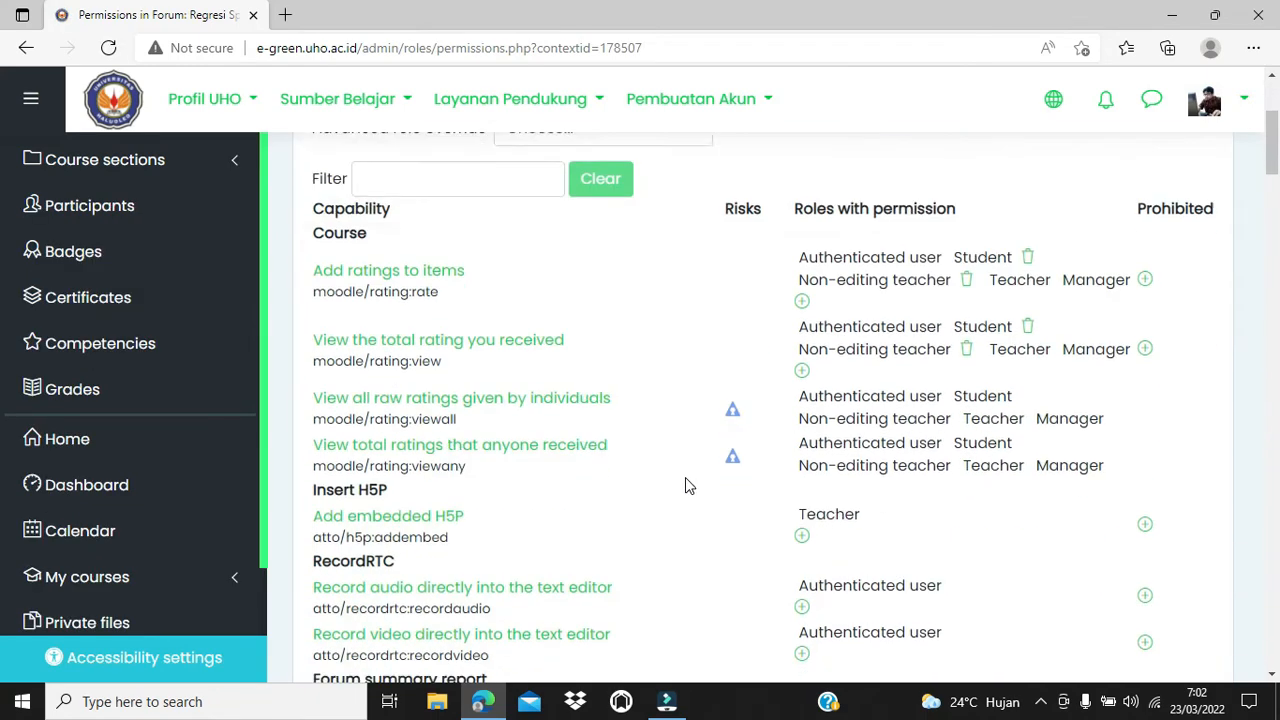
scroll(685, 480, down, 6)
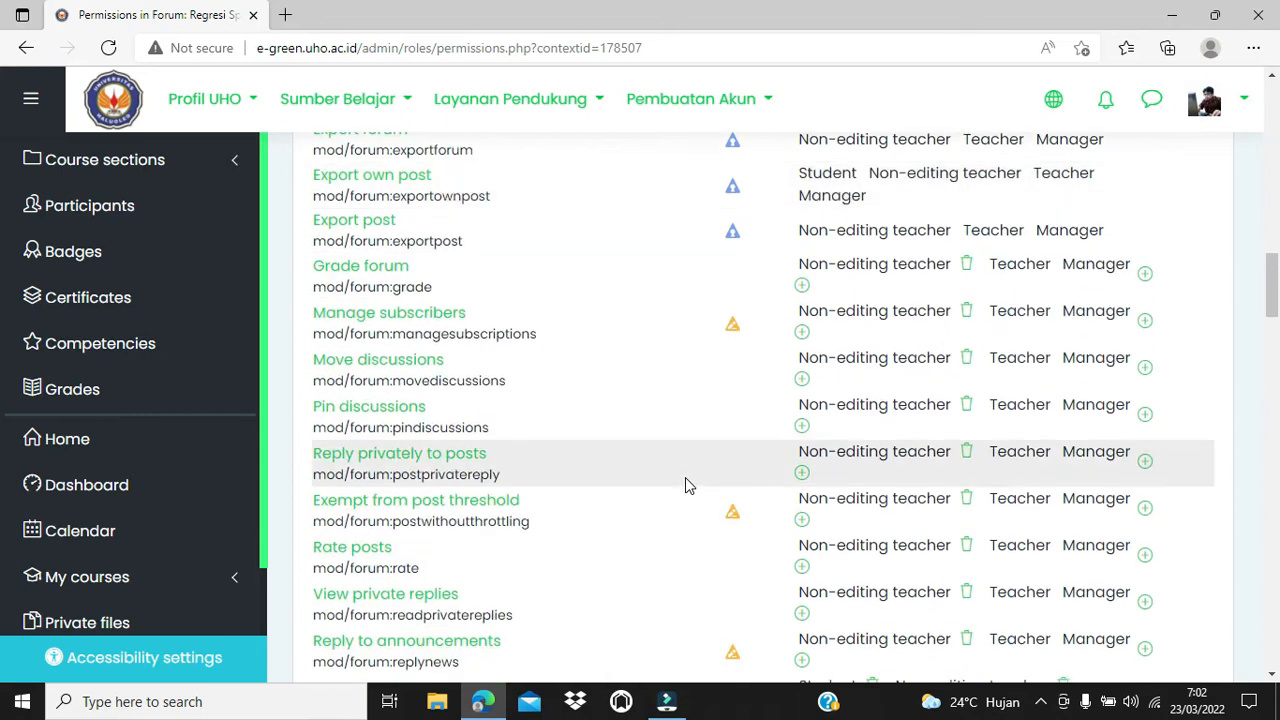
scroll(686, 484, down, 5)
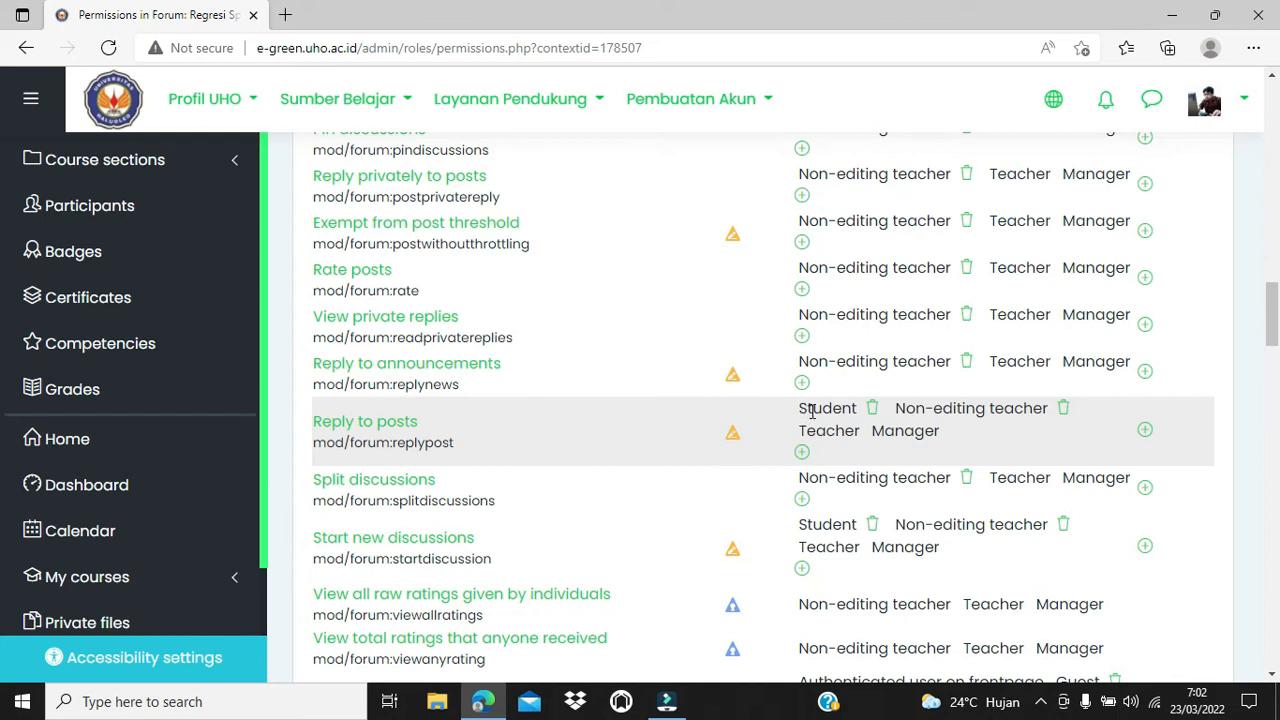
click(873, 409)
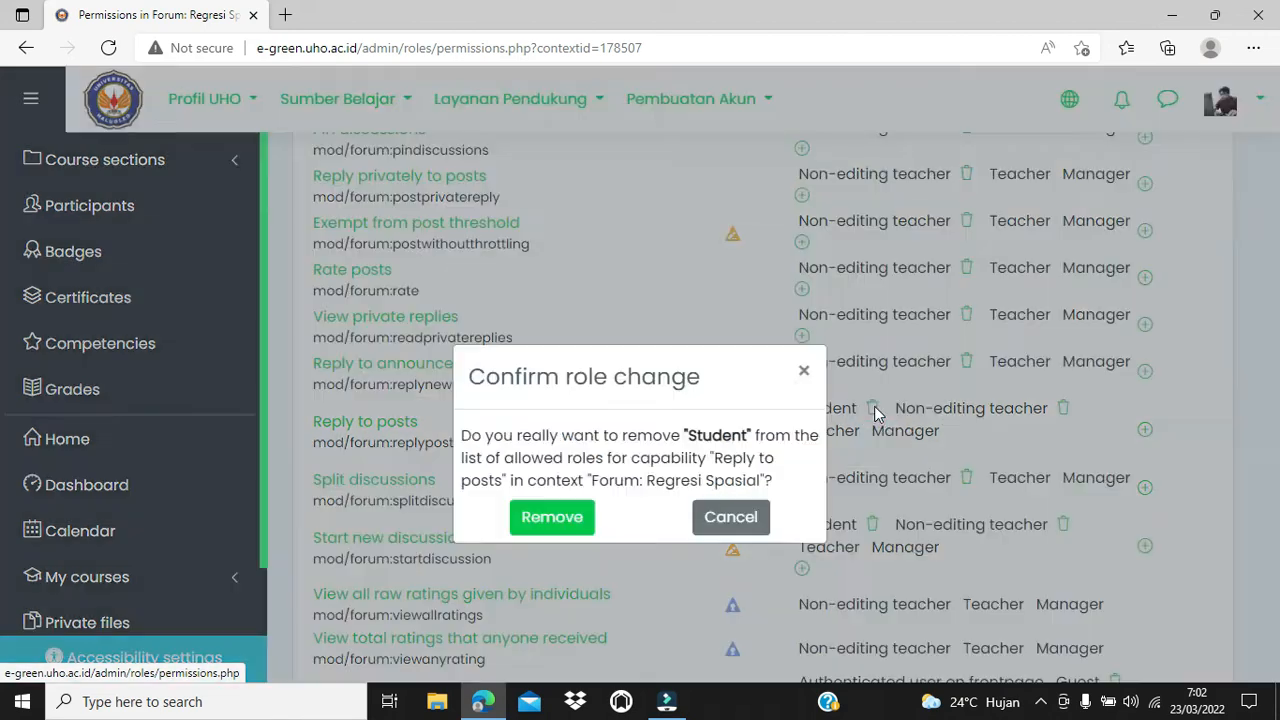
click(552, 517)
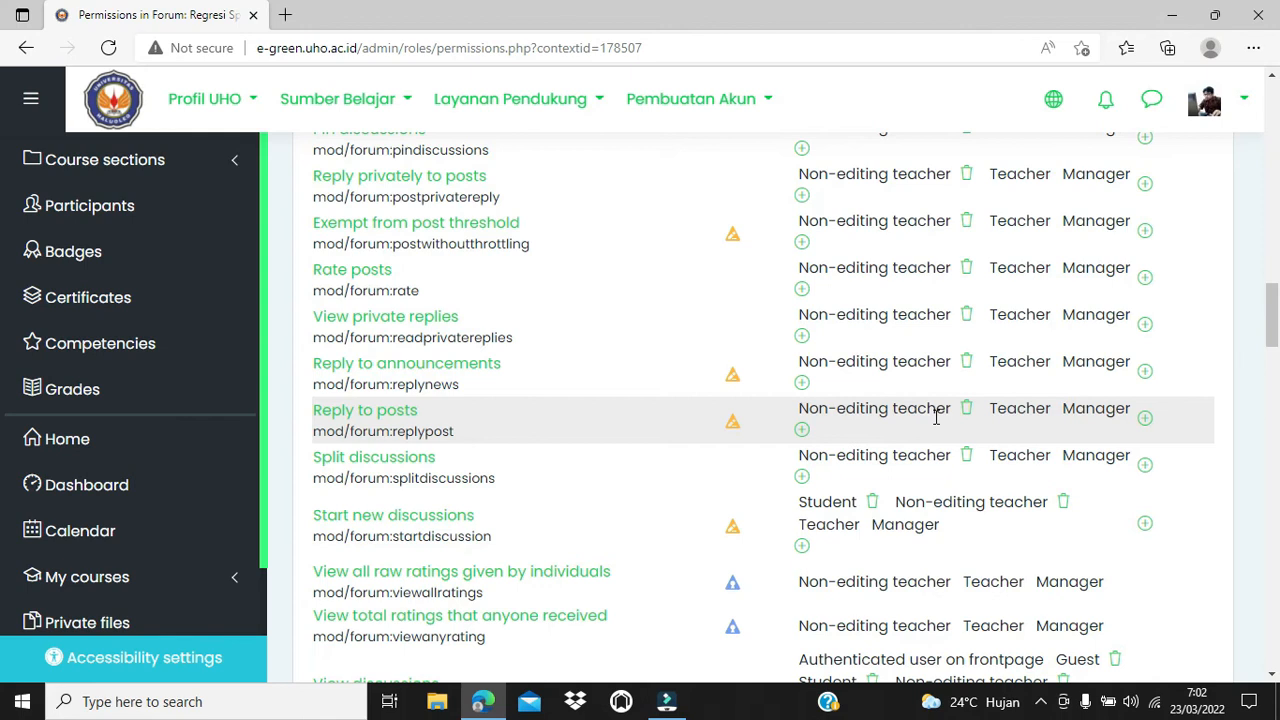
click(802, 430)
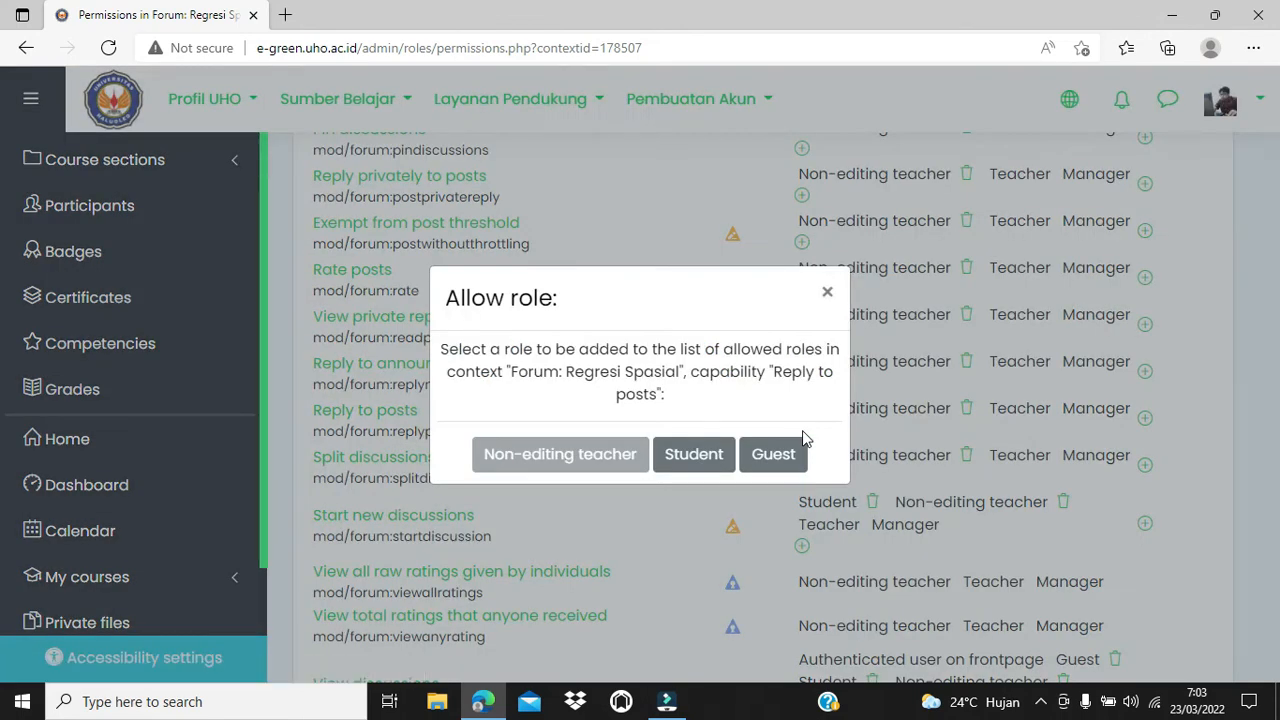
click(691, 462)
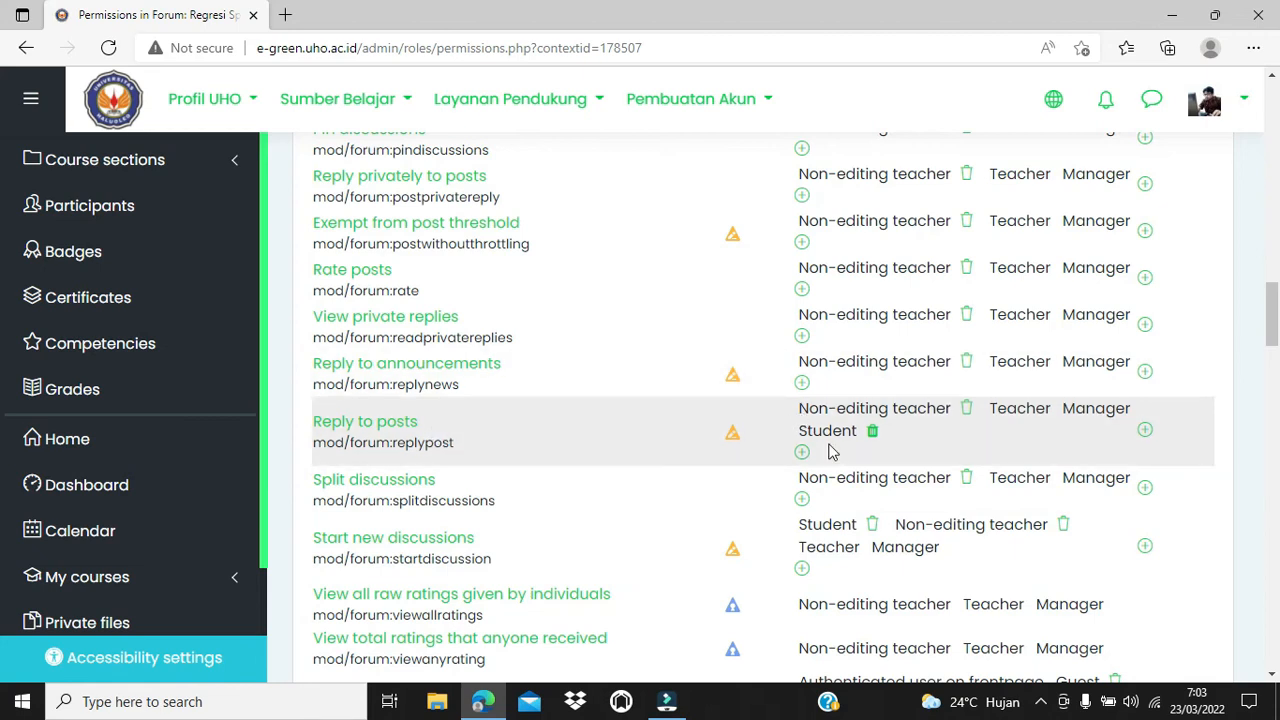
Step: Allow the Student role for the "View private replies" capability
scroll(828, 452, up, 1)
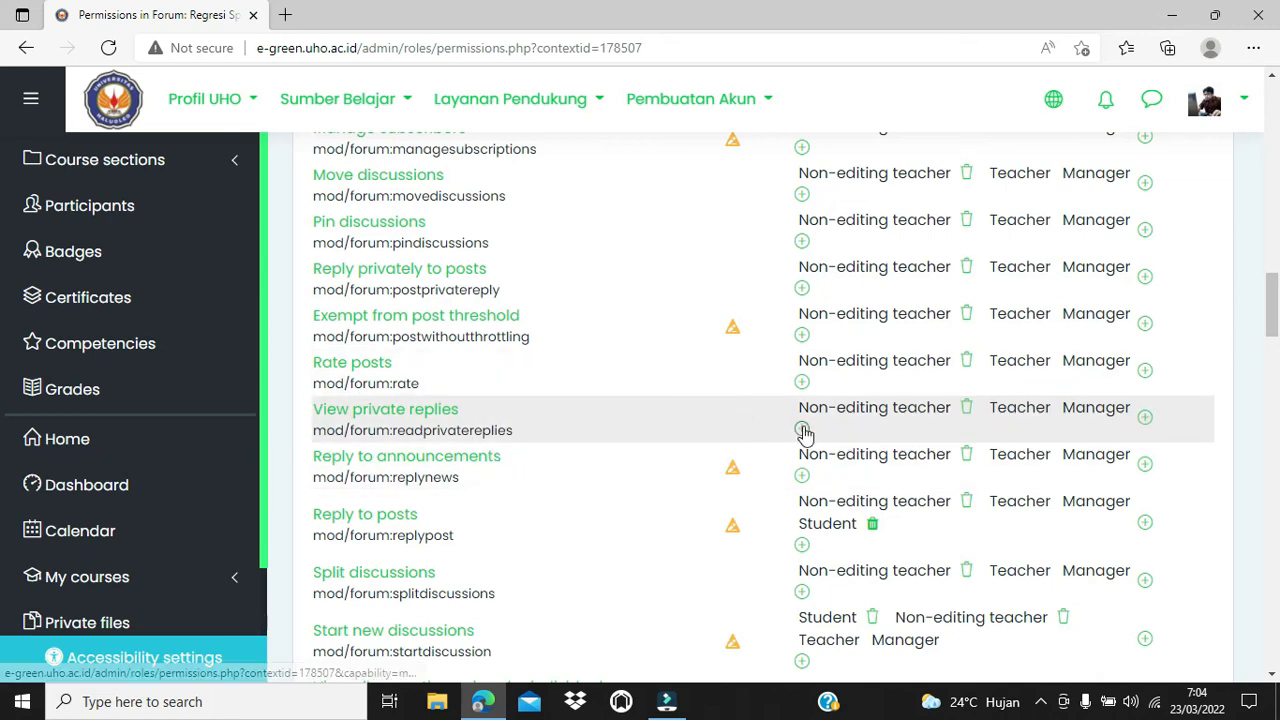
click(801, 428)
click(693, 457)
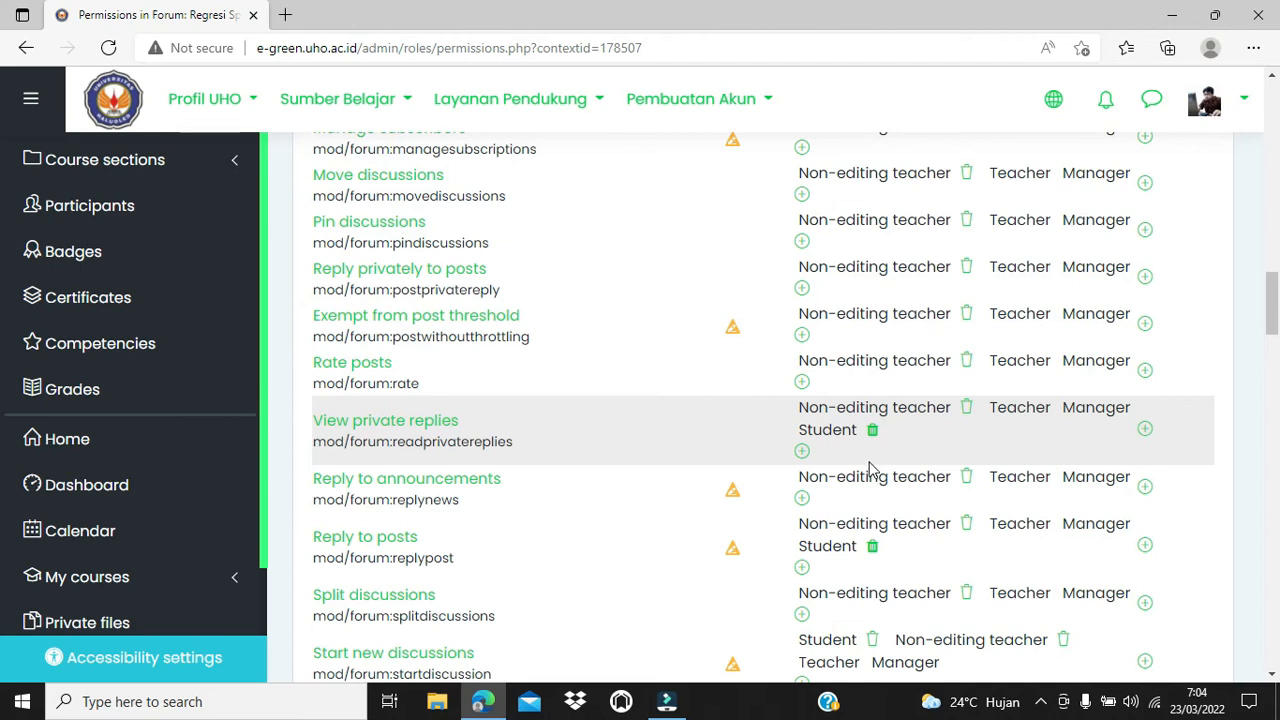
Step: Look through the remaining capabilities on the forum's permissions page and return to the "Regresi Spasial" forum
scroll(869, 468, up, 4)
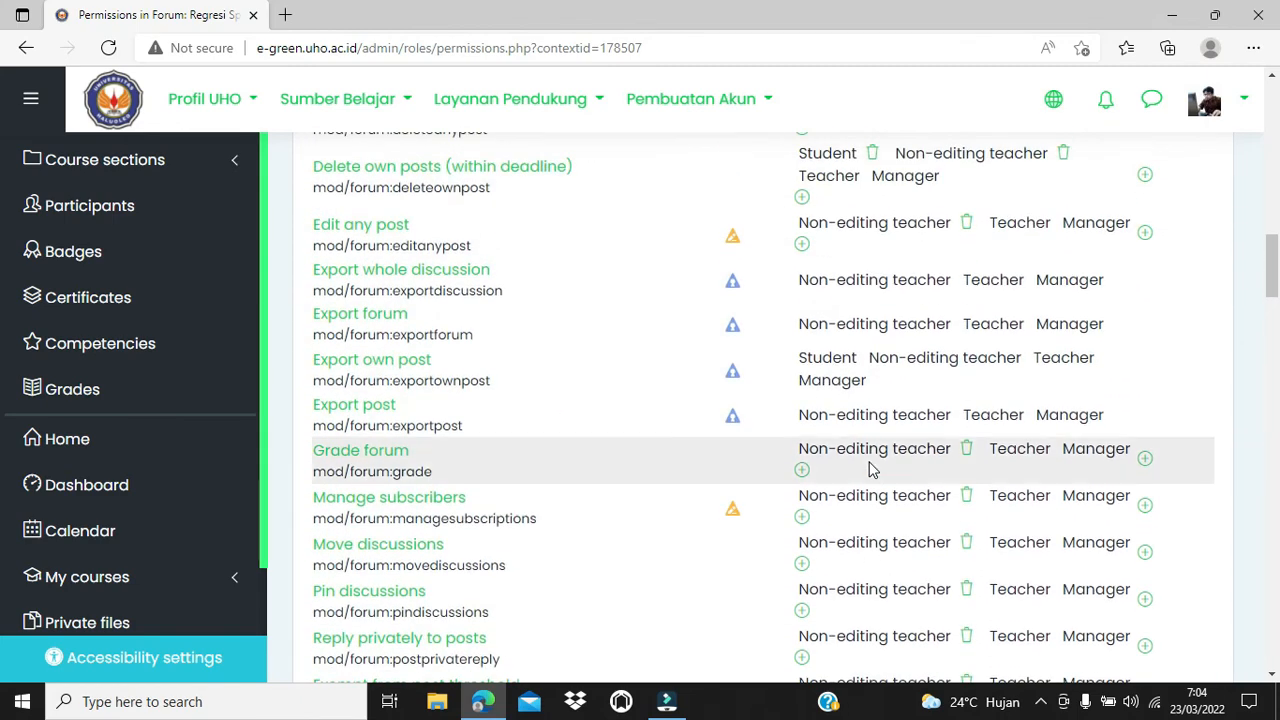
scroll(869, 468, down, 6)
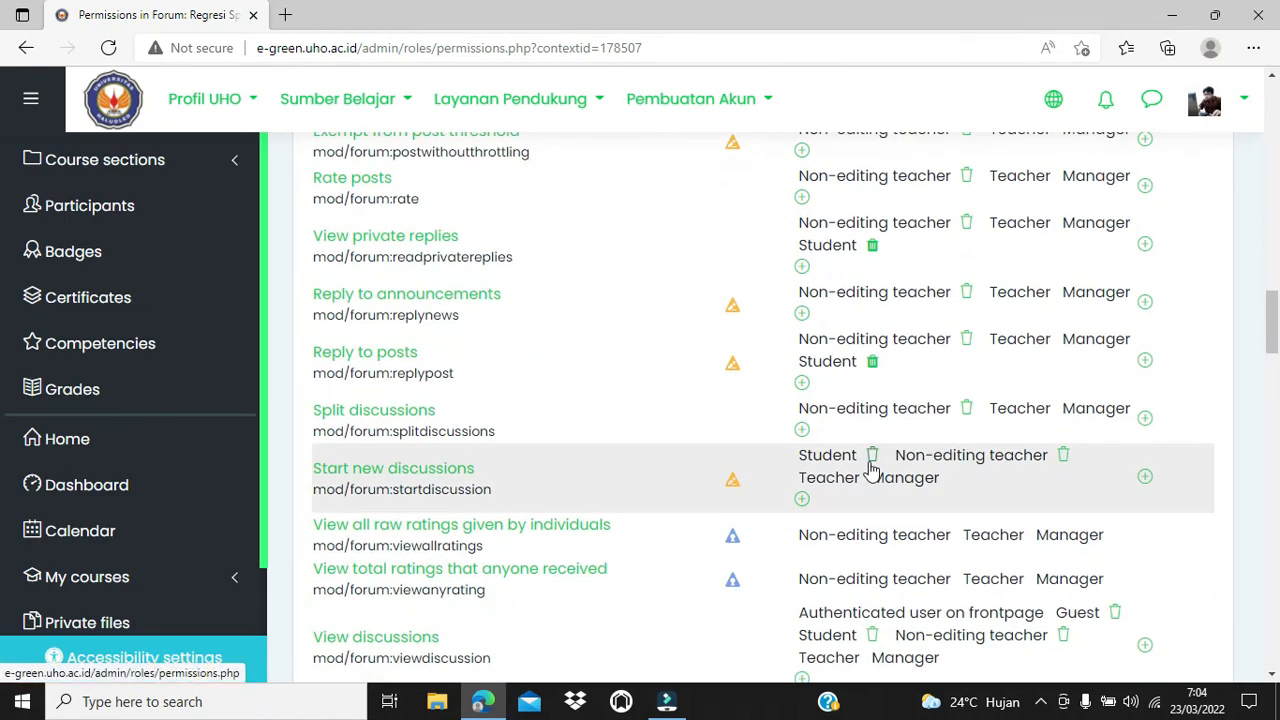
scroll(877, 568, up, 2)
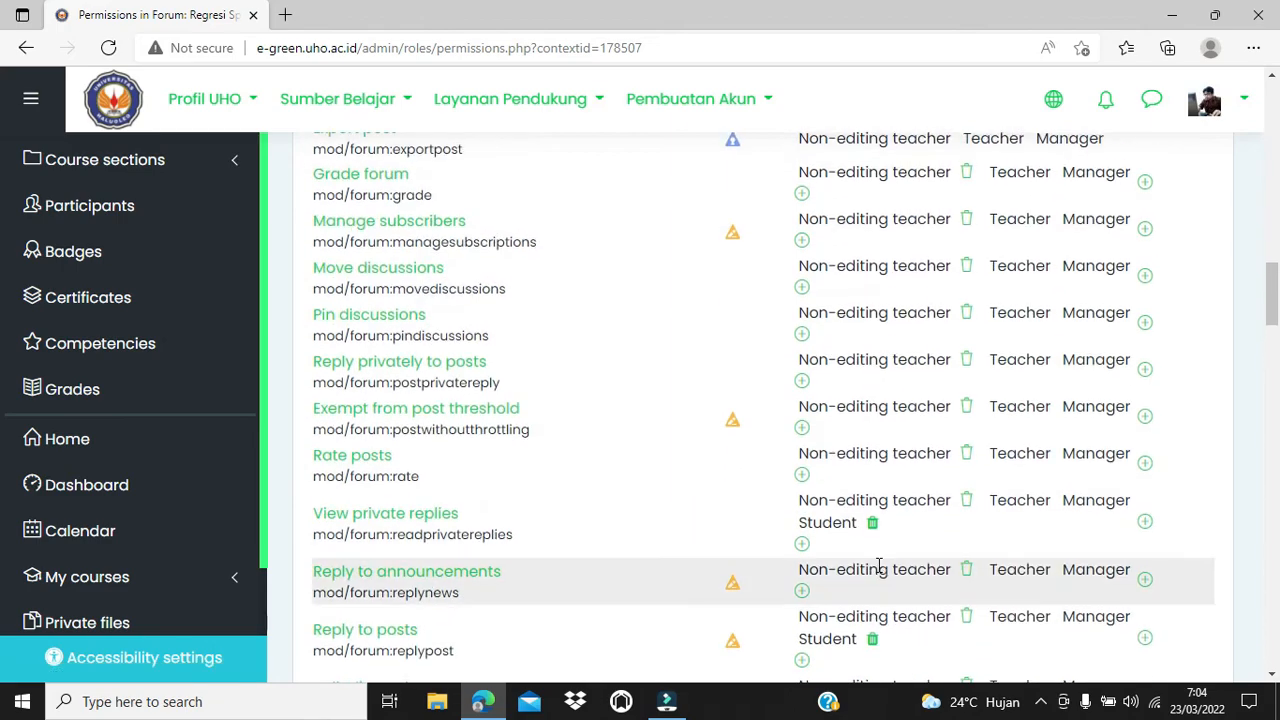
scroll(878, 565, down, 5)
scroll(879, 563, down, 20)
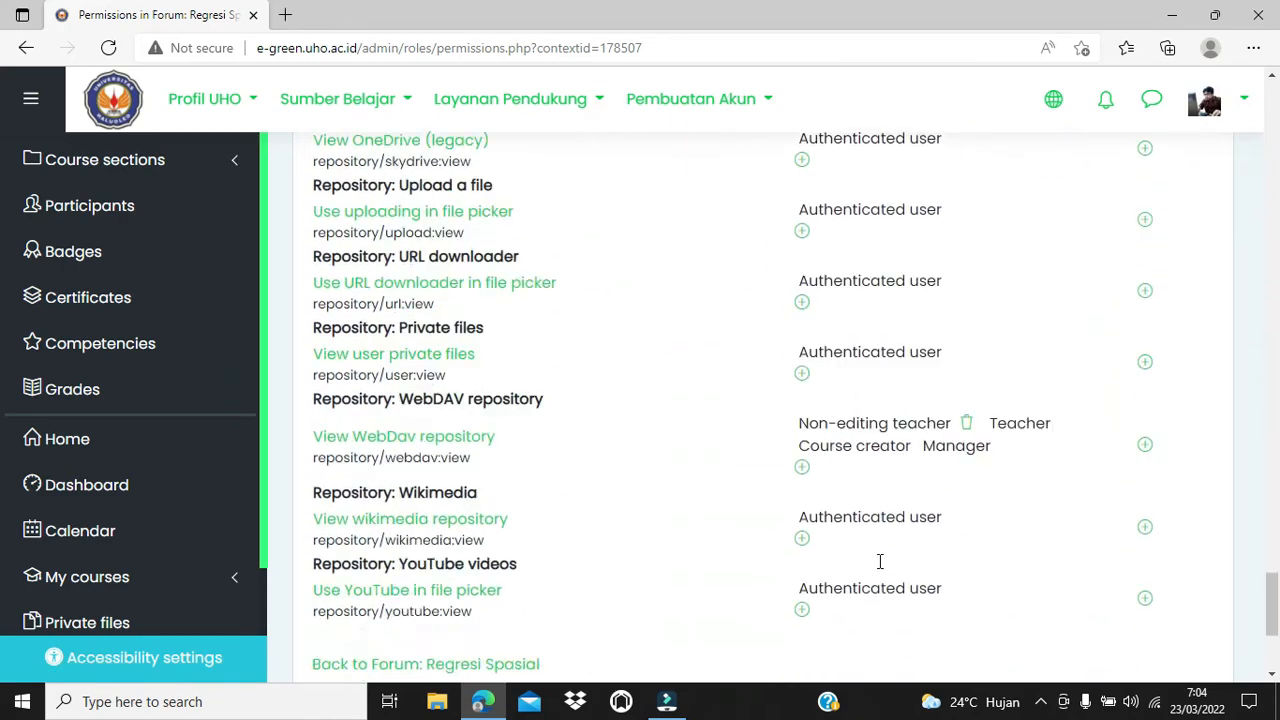
scroll(879, 568, up, 20)
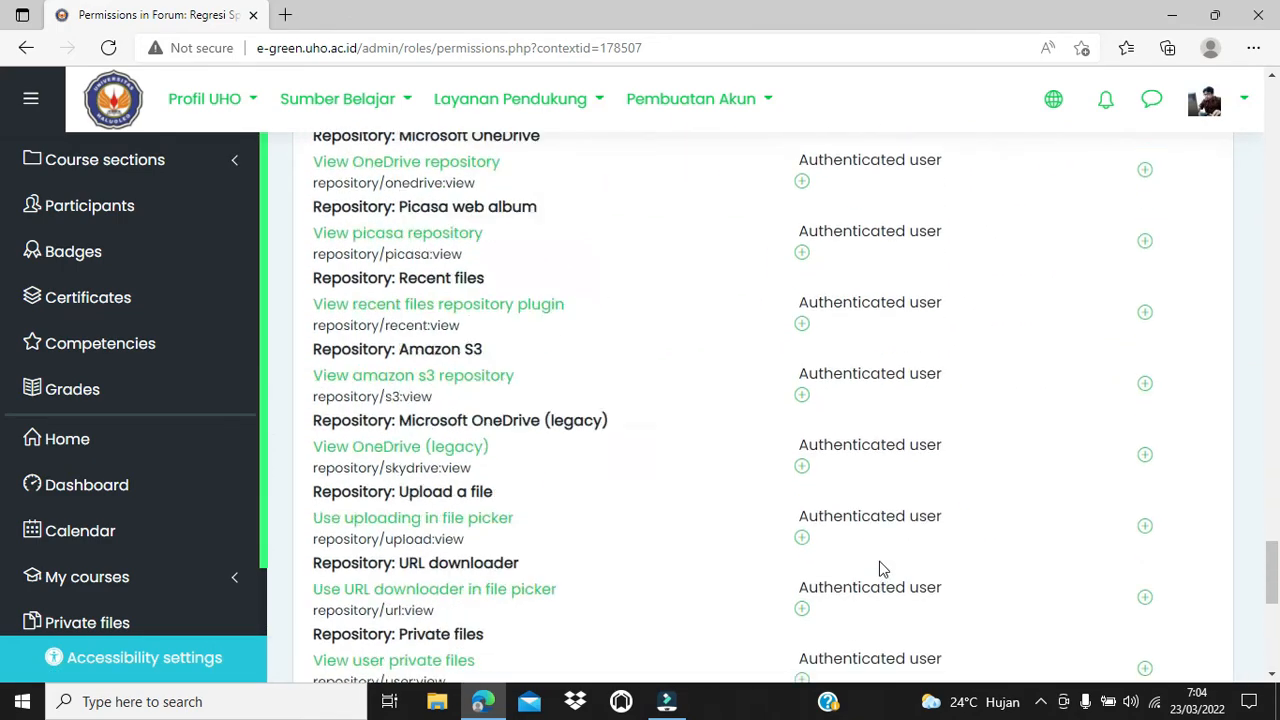
scroll(879, 568, up, 20)
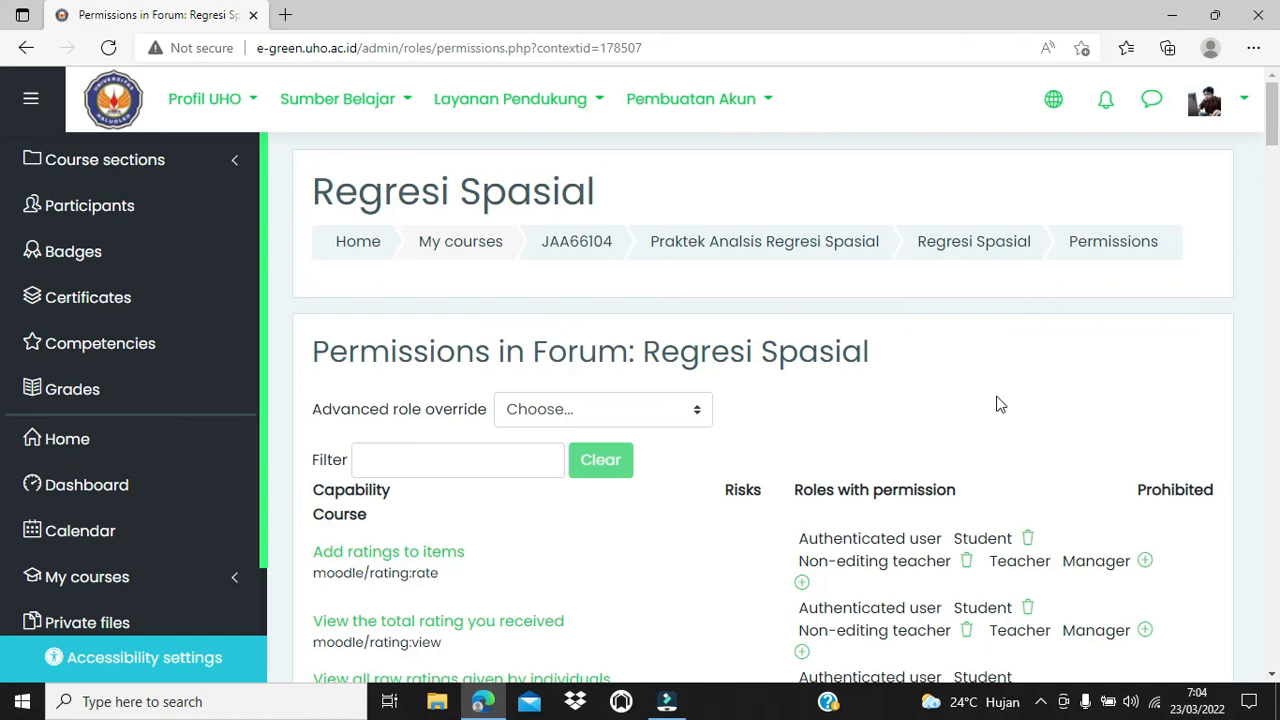
click(975, 250)
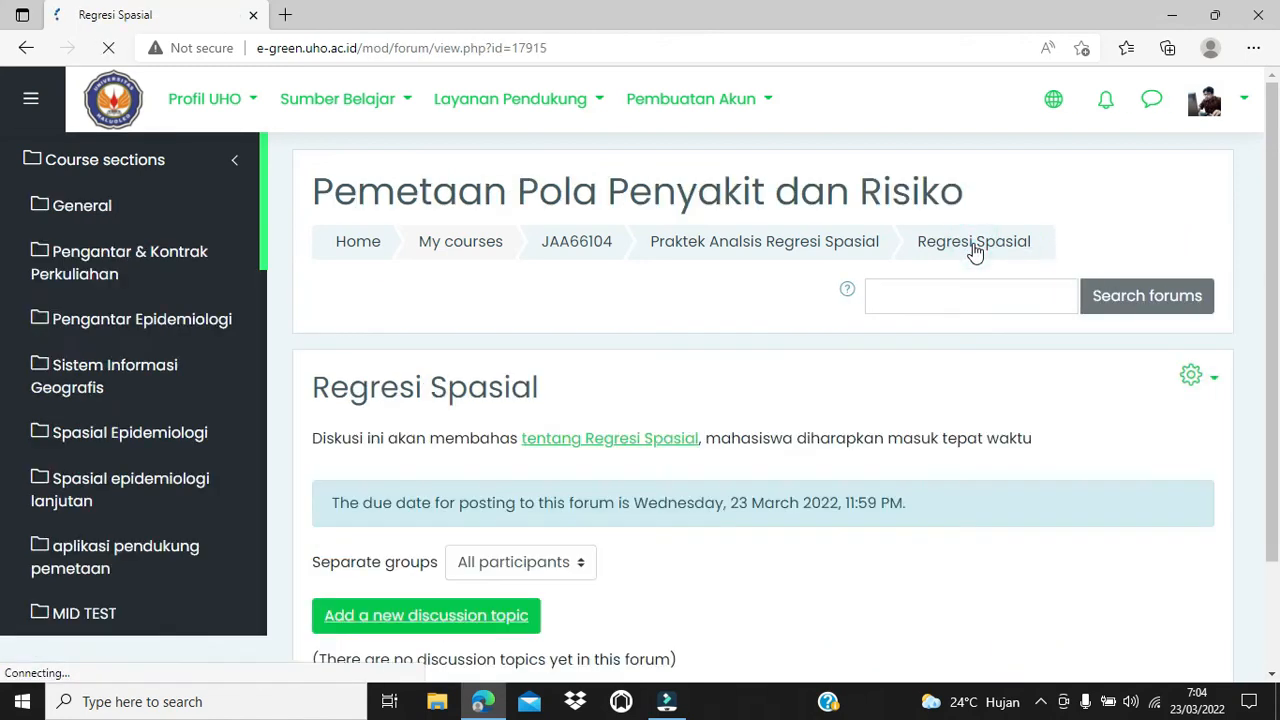
Step: Switch the forum's separate groups selection to "Kelas A"
scroll(831, 468, down, 3)
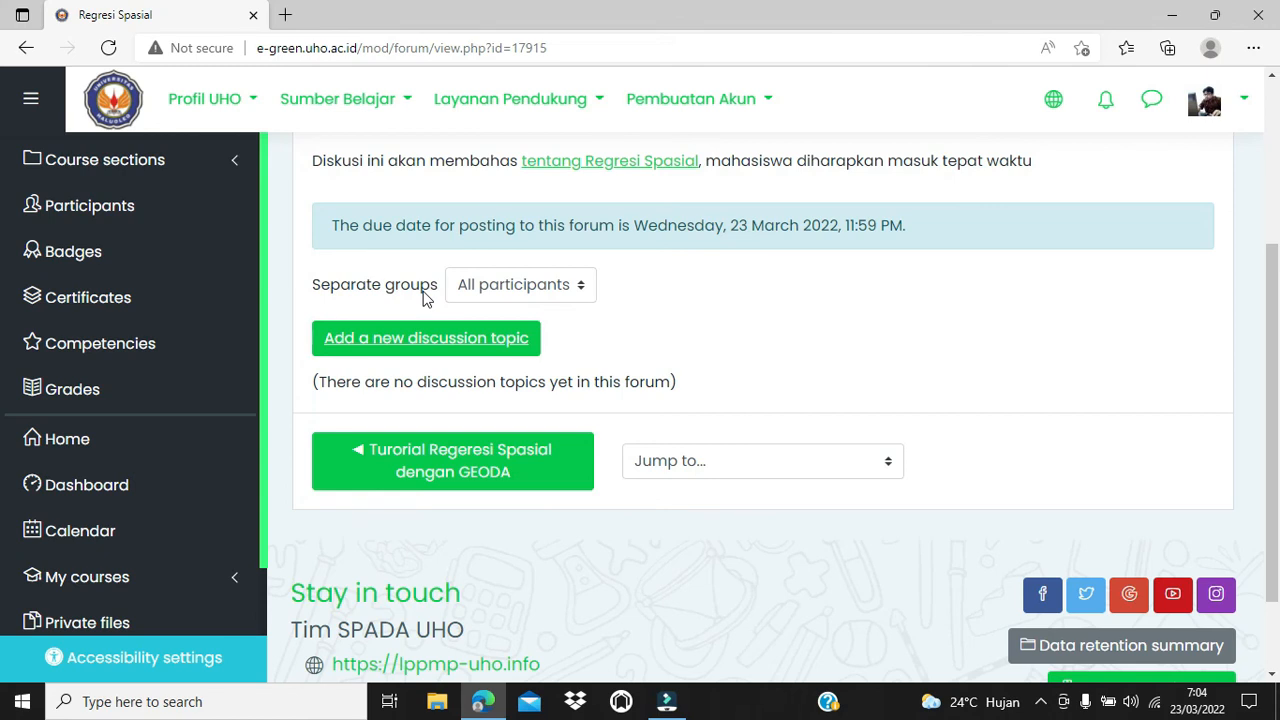
click(580, 292)
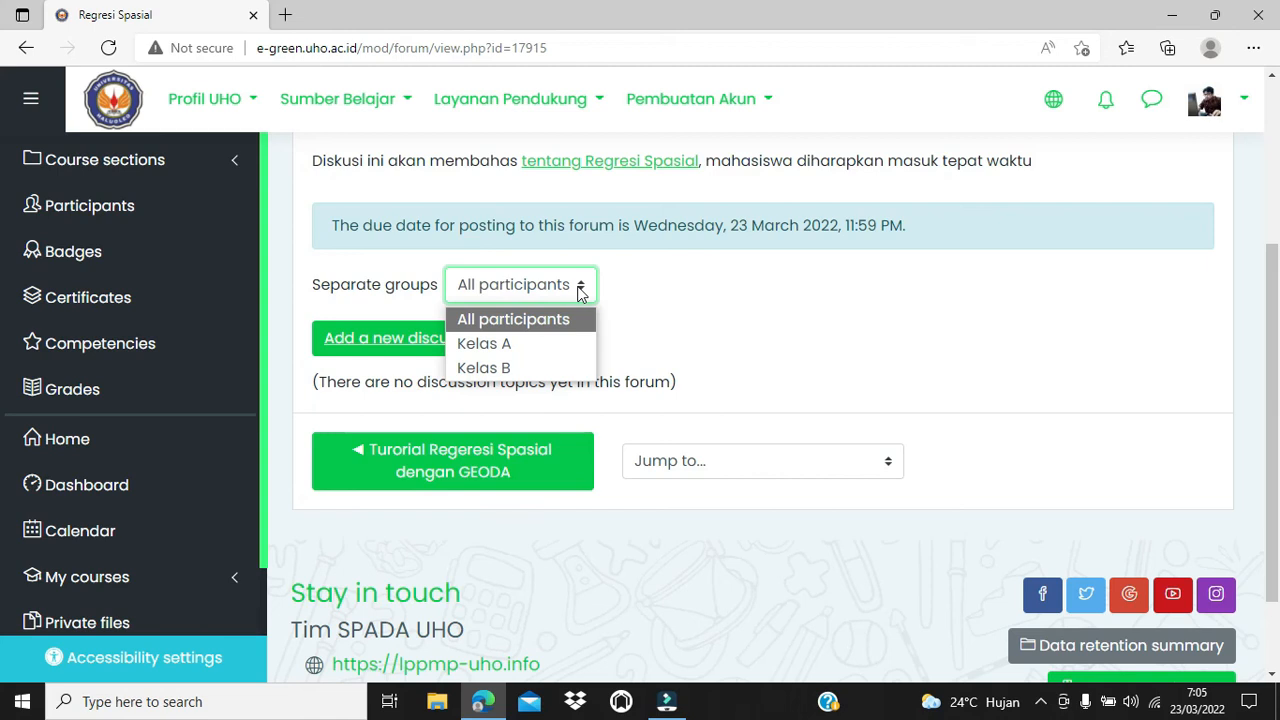
click(522, 343)
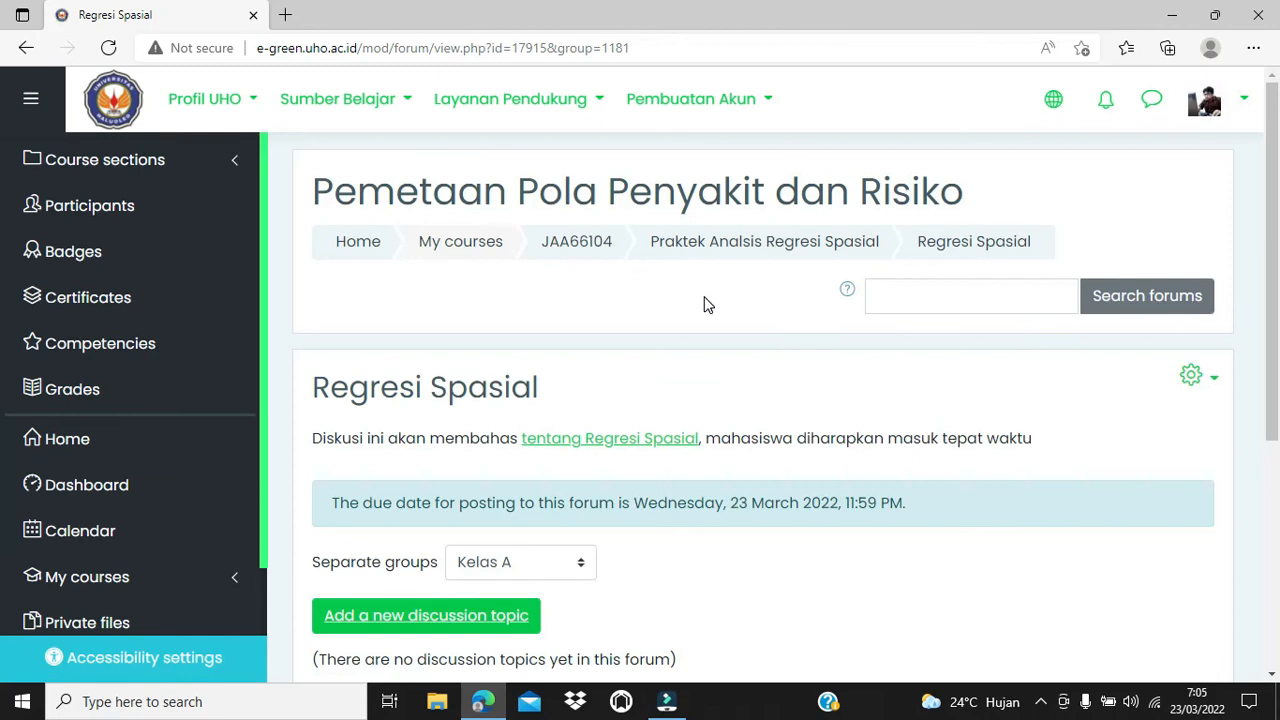
Step: Start a new discussion topic for Kelas A with the subject "Analisis Regresi Spasial"
scroll(704, 304, down, 4)
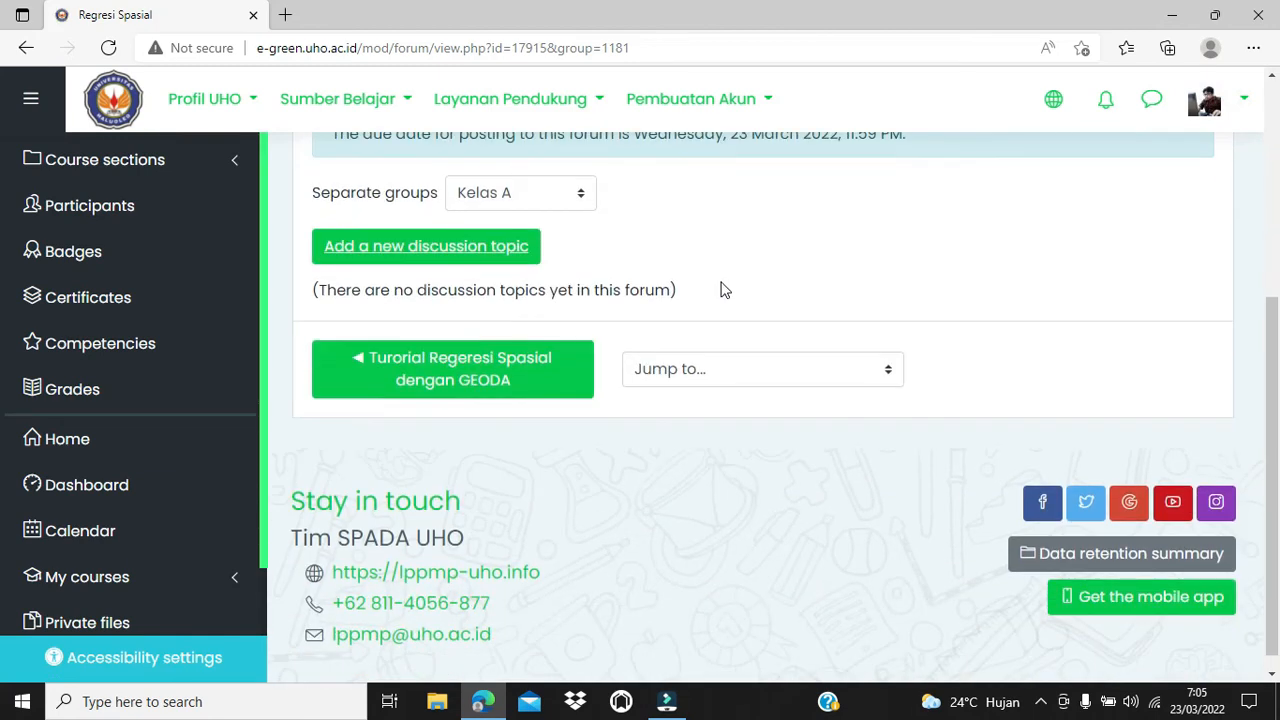
click(451, 256)
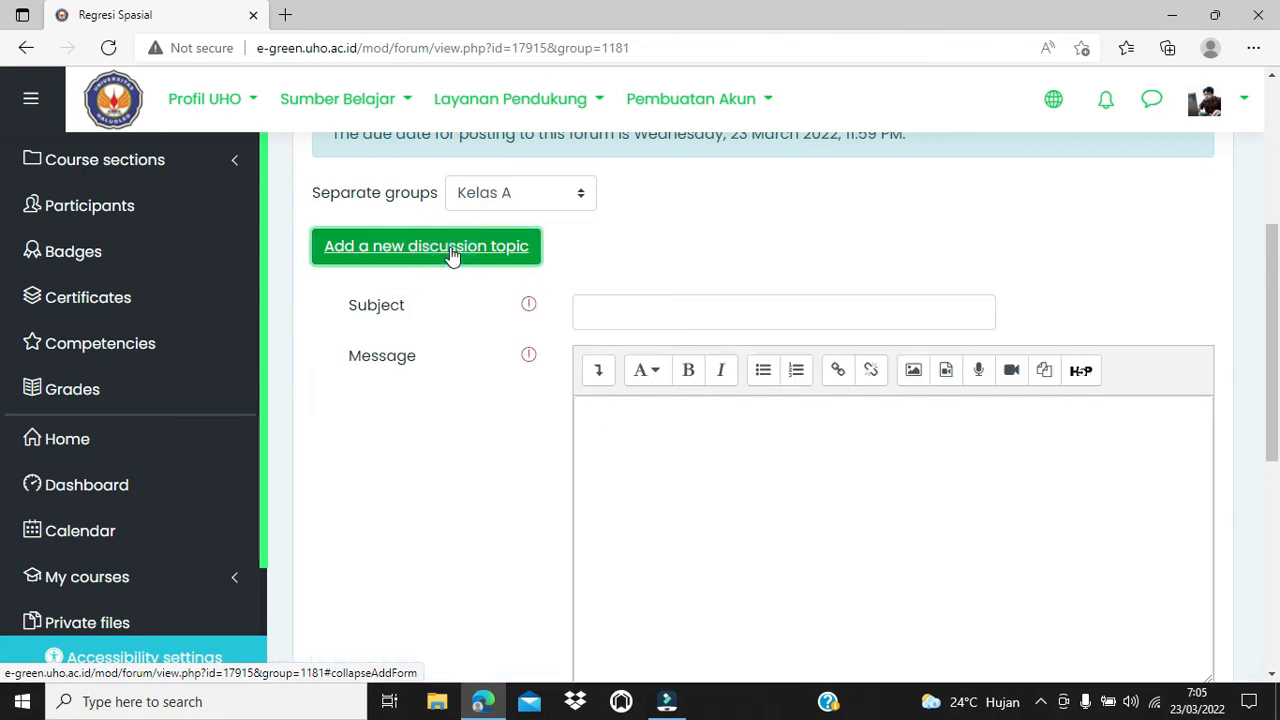
click(592, 310)
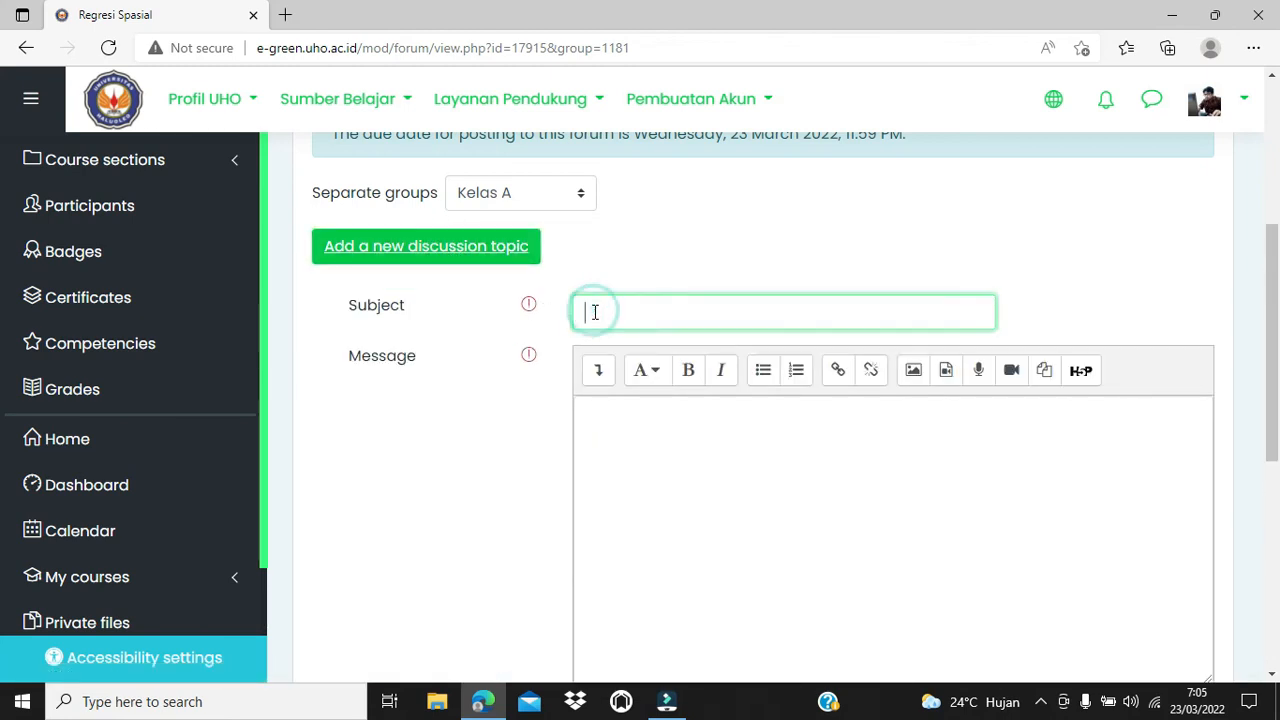
text(Analisis Regresi )
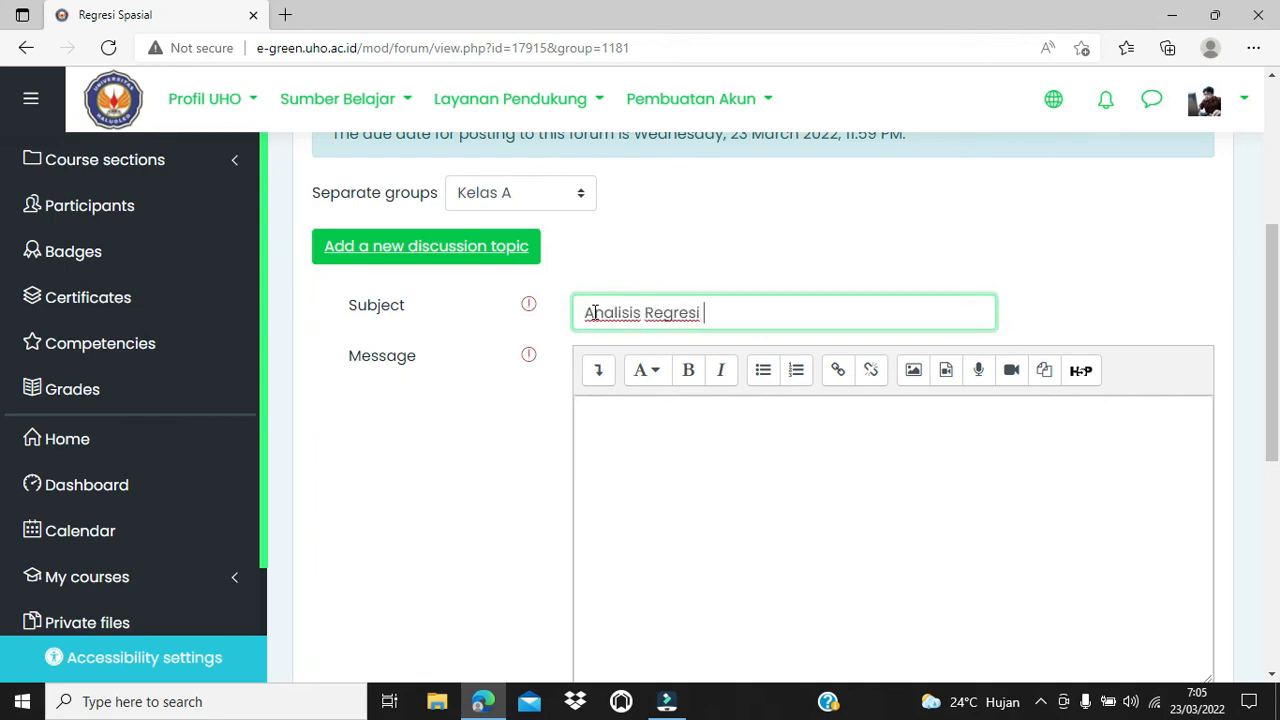
text(Spasial)
Step: Write the message "Apa yang anda ketahui tentang regresi spasial ?" and post the discussion to the forum
click(646, 436)
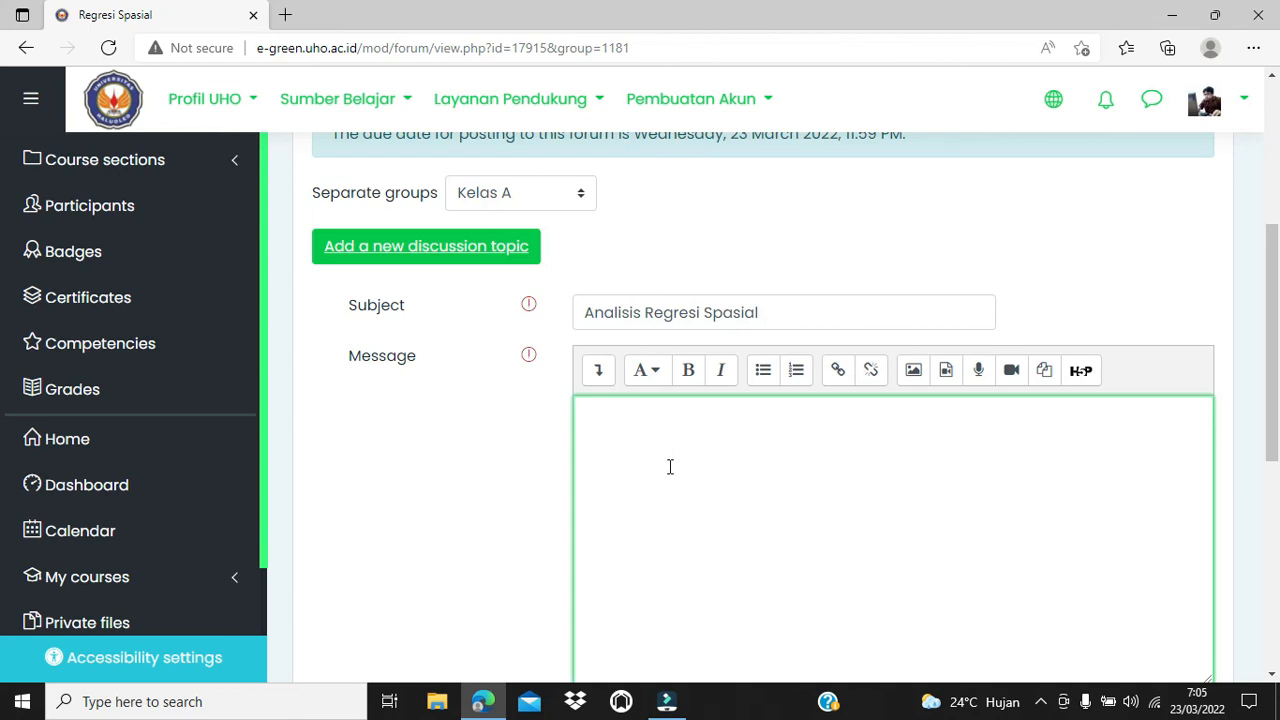
text(Apa yang anda keta)
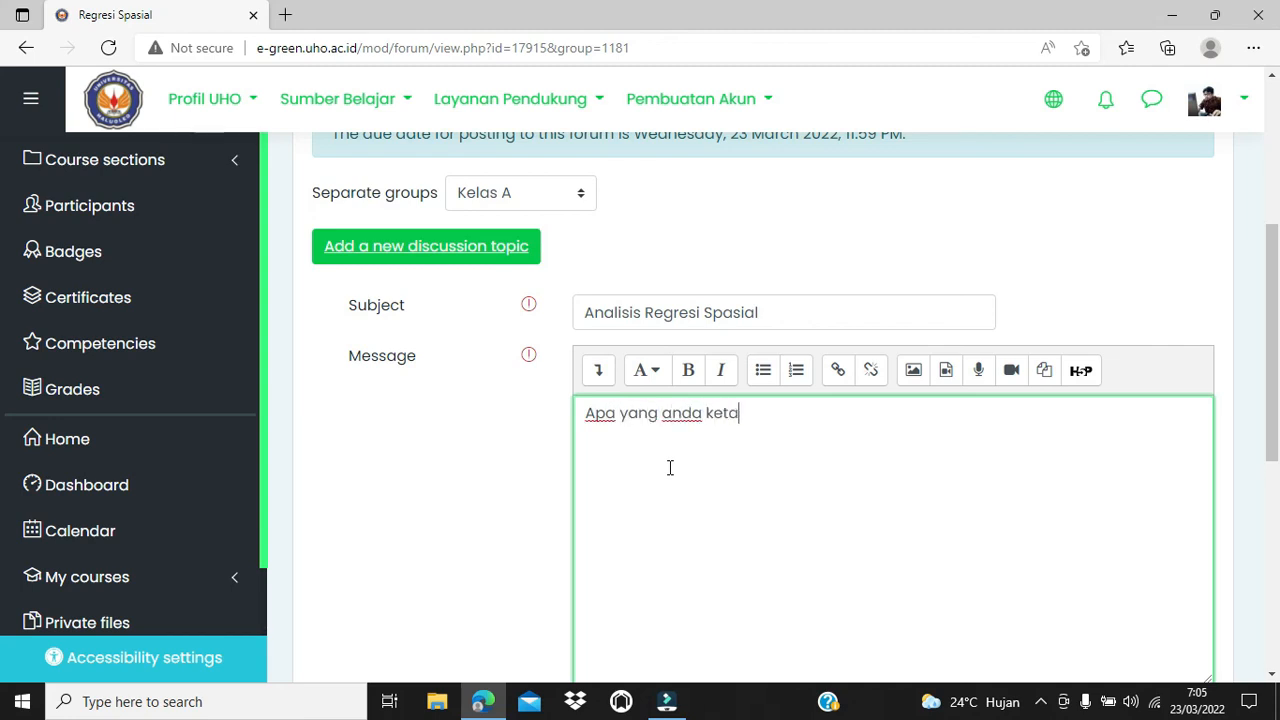
text(hui tentang)
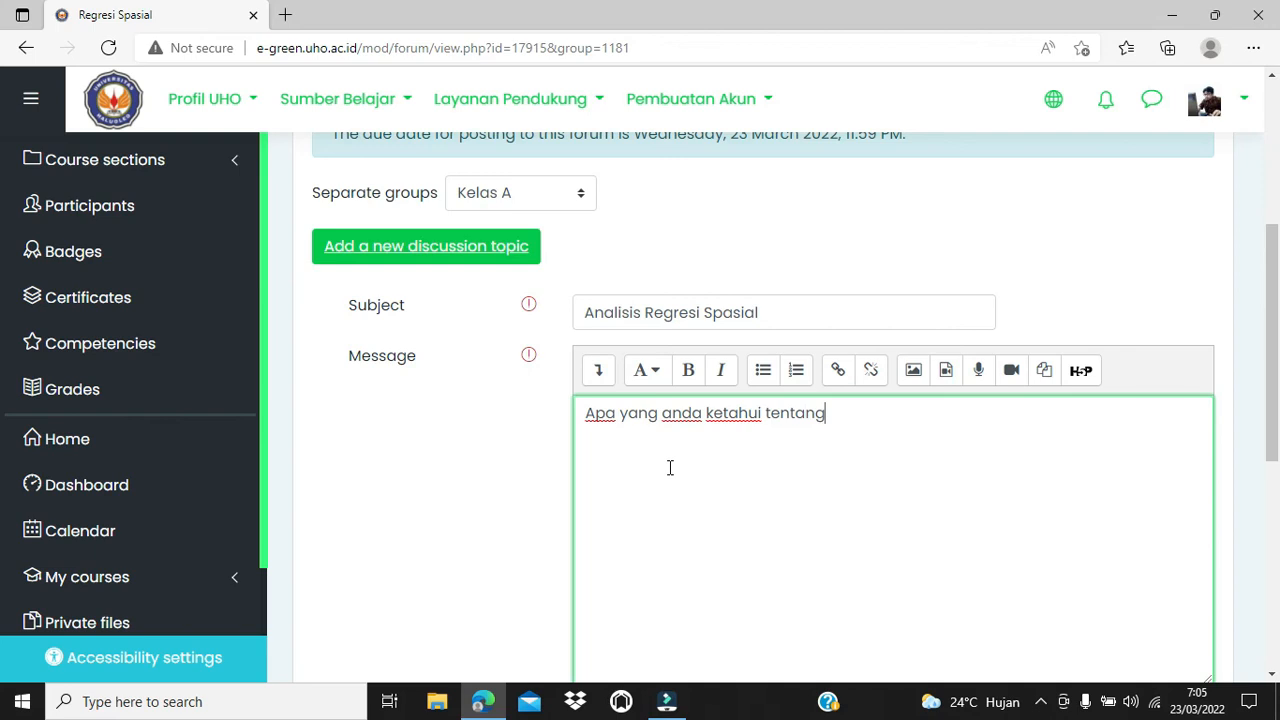
text(regre)
key(BackSpace)
key(BackSpace)
key(BackSpace)
text(regresi spasial ?)
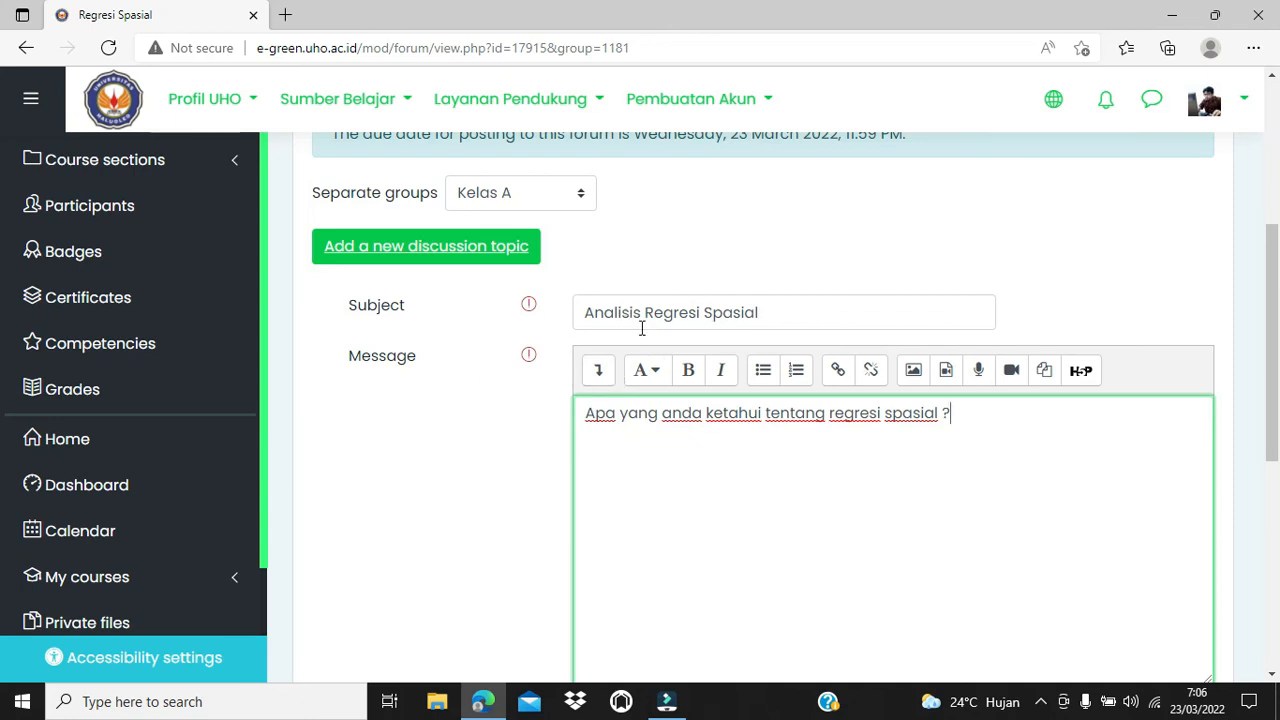
scroll(735, 493, down, 3)
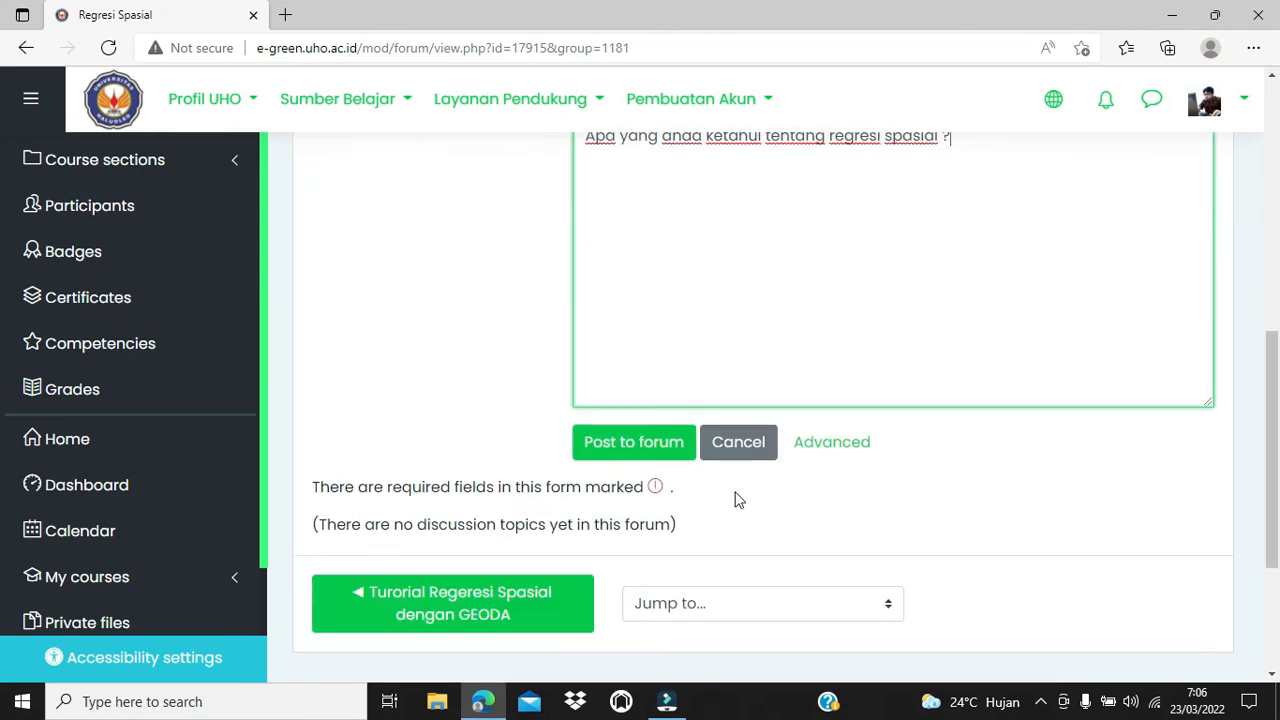
click(655, 451)
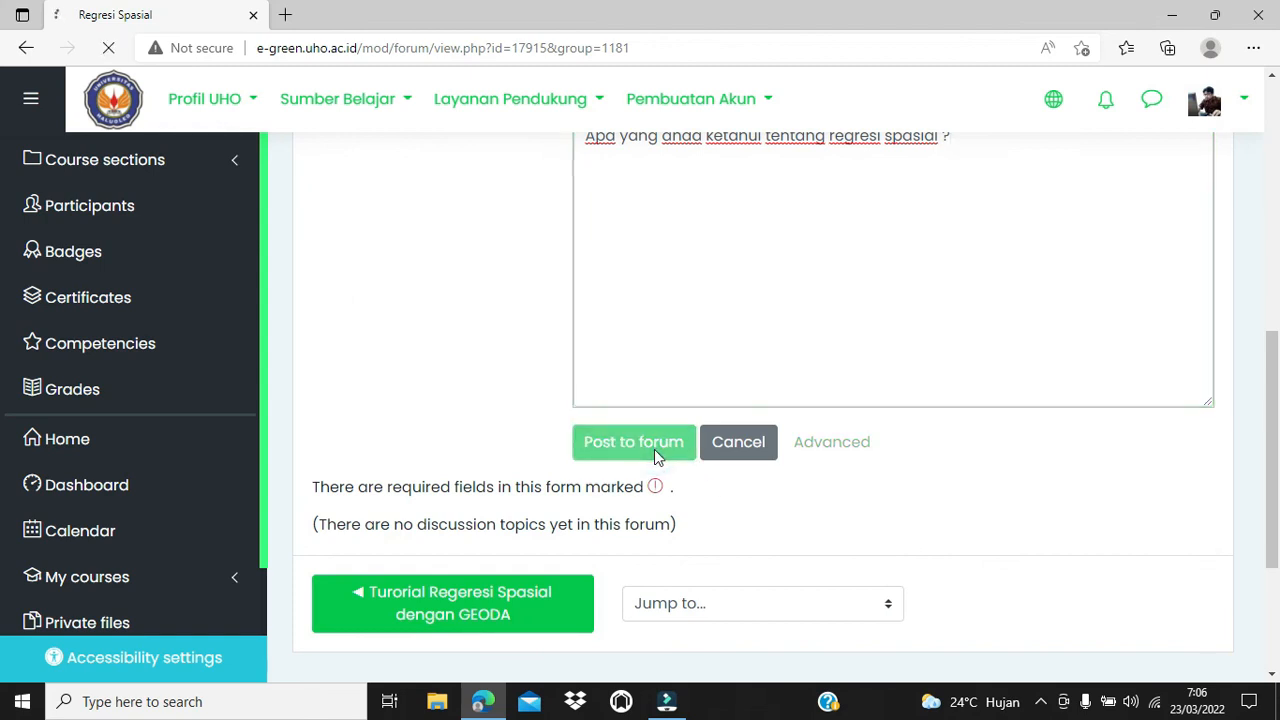
Step: Review the "Analisis Regresi Spasial" entry in the forum's discussion list and the notice about the post
scroll(733, 340, down, 6)
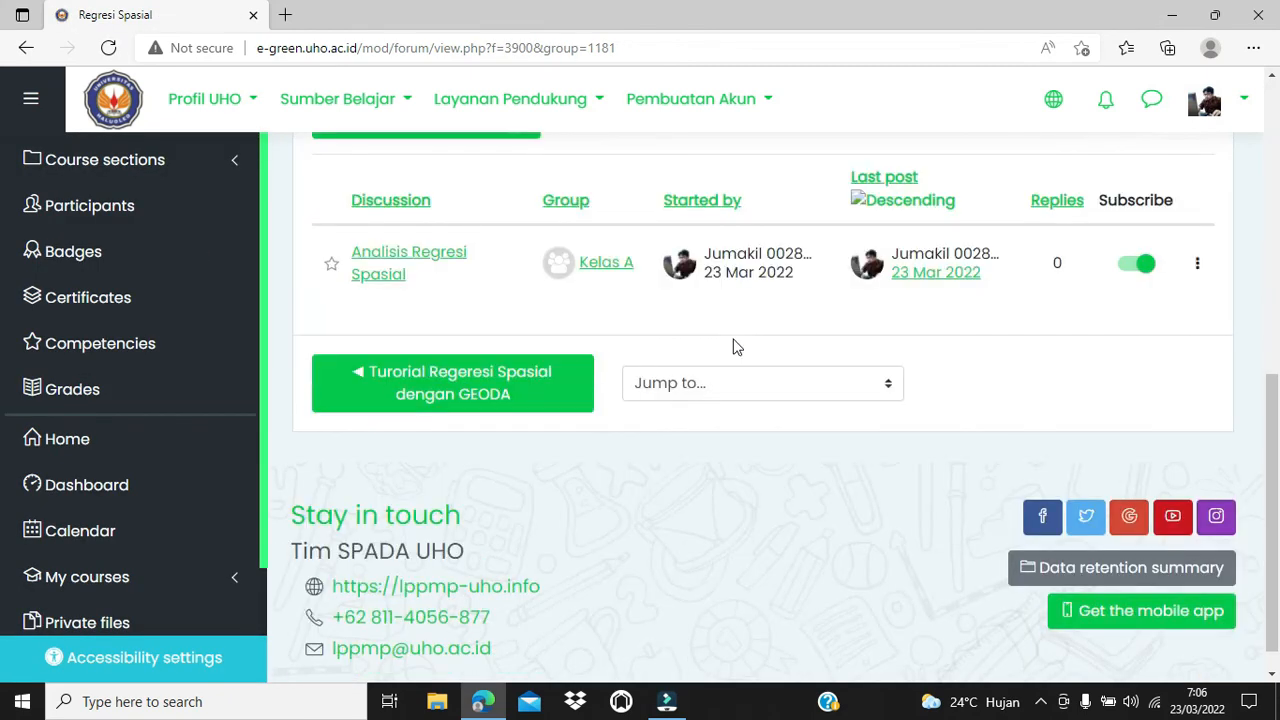
scroll(508, 335, up, 2)
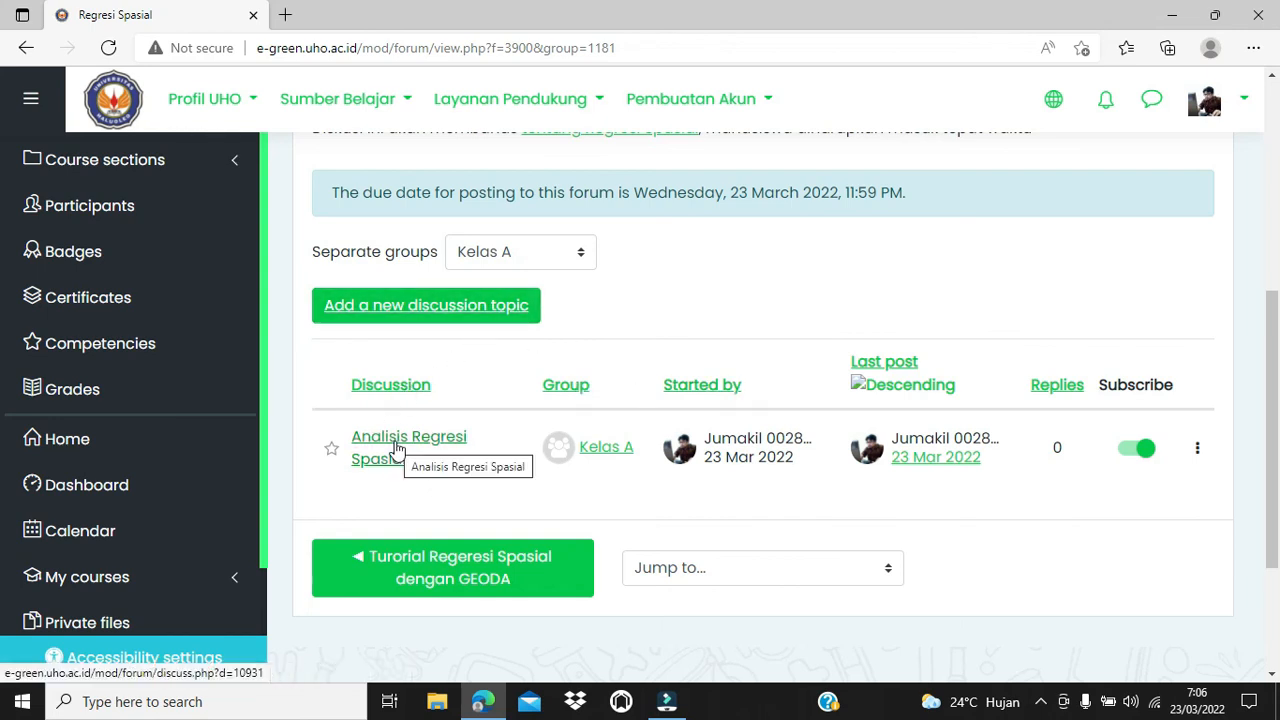
scroll(856, 458, up, 2)
scroll(856, 458, up, 3)
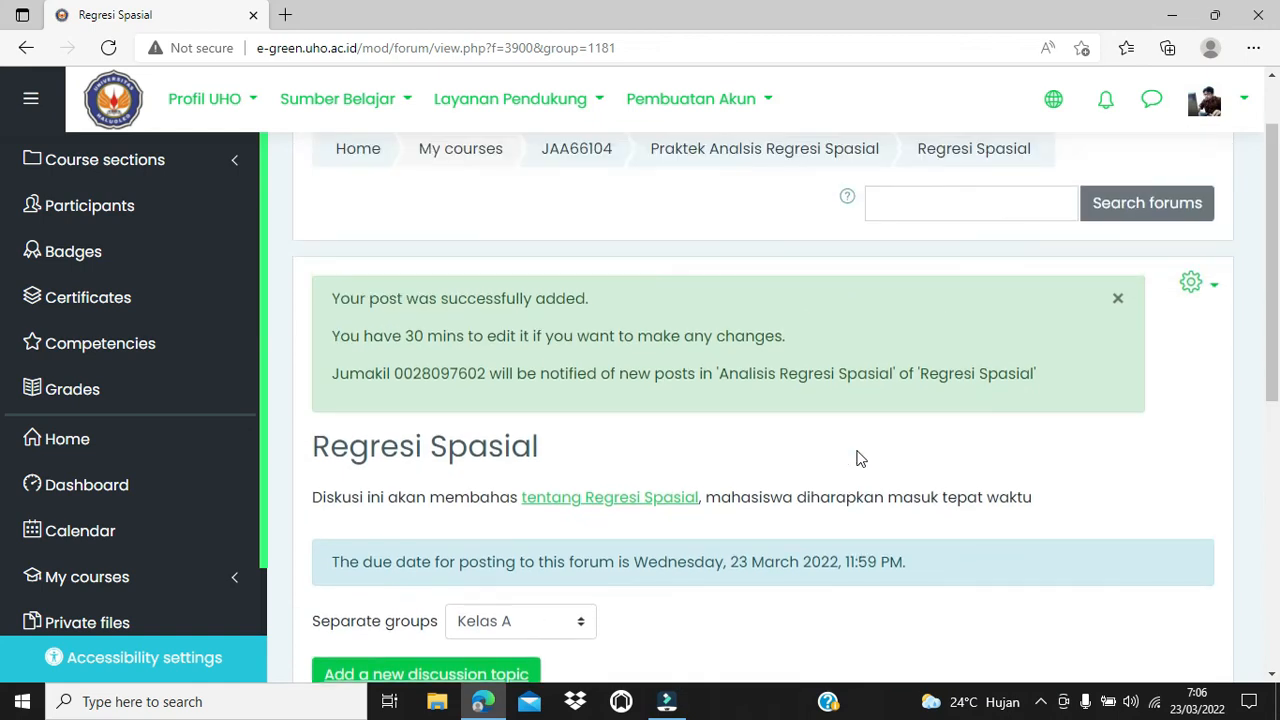
scroll(856, 458, down, 1)
scroll(856, 458, up, 1)
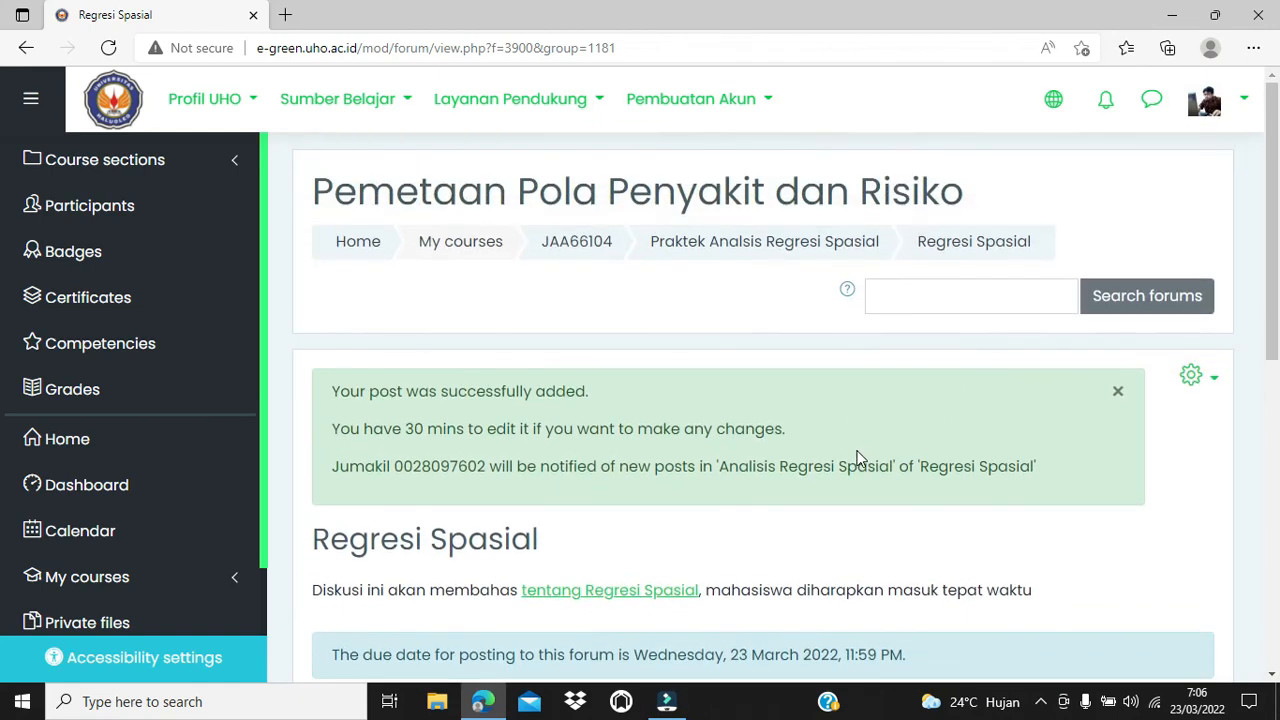
Step: Return to the JAA66104 course page and look through its sections
click(598, 247)
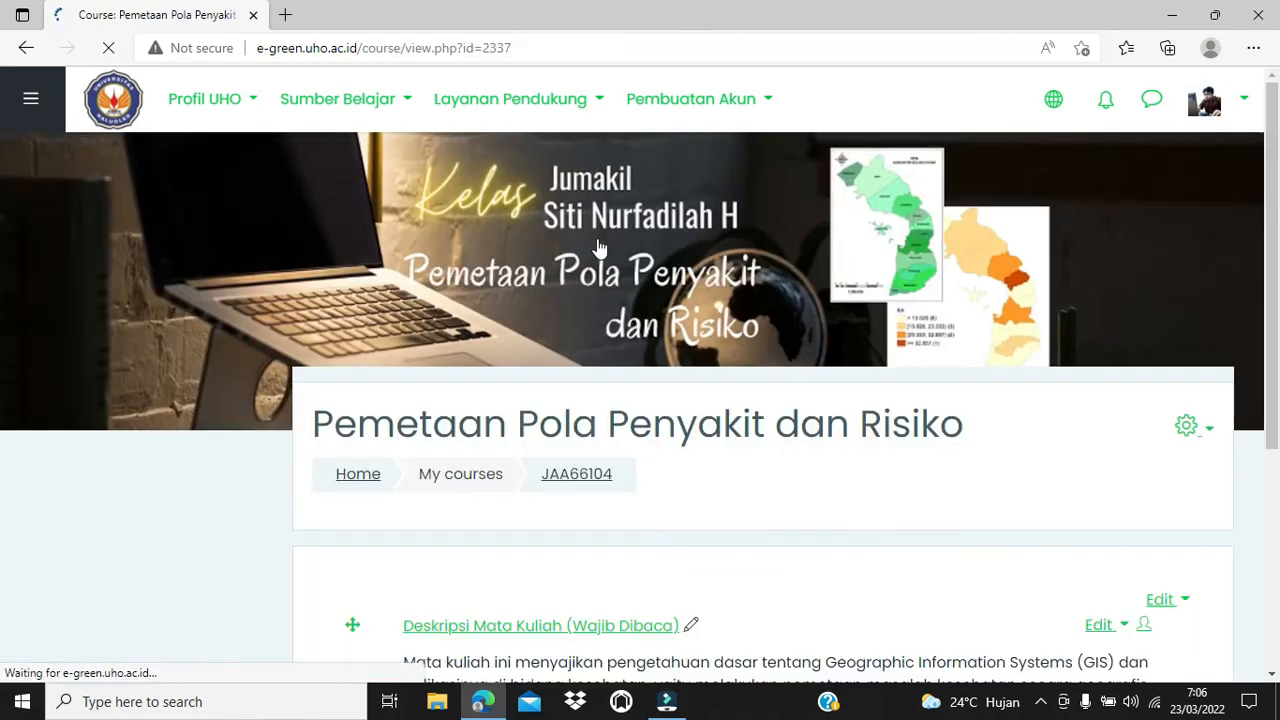
scroll(795, 488, down, 3)
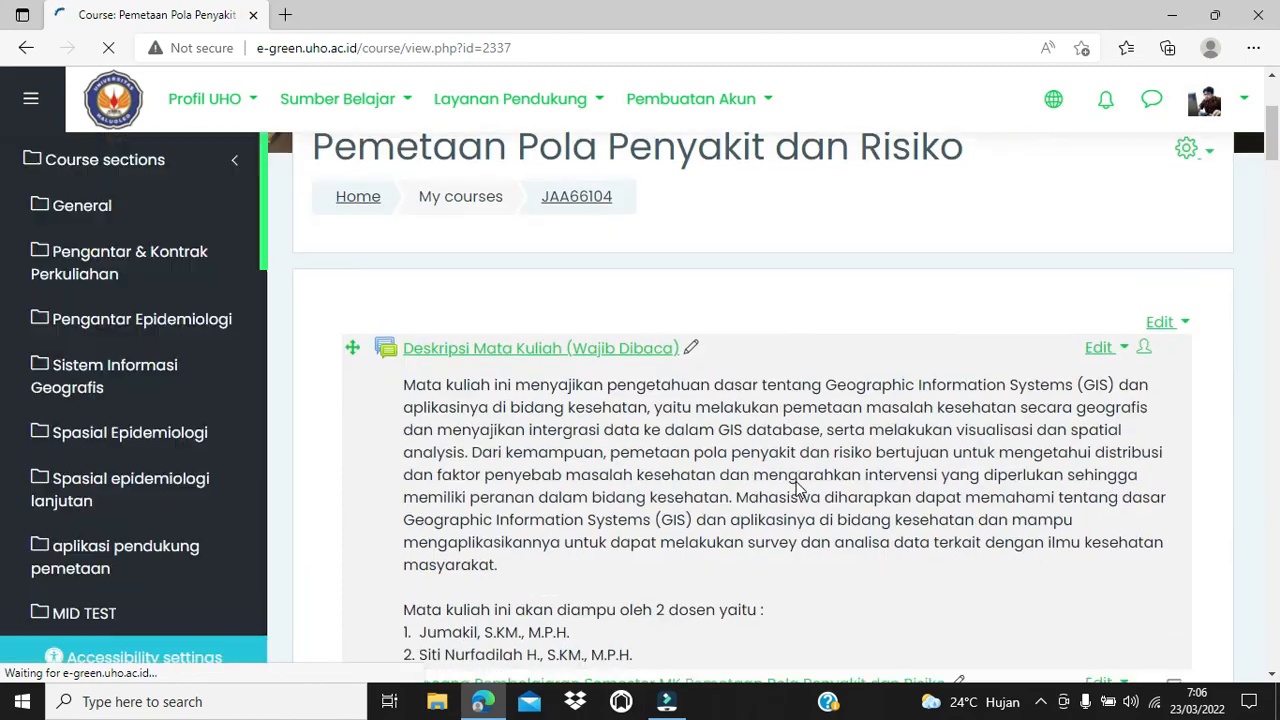
scroll(797, 488, down, 10)
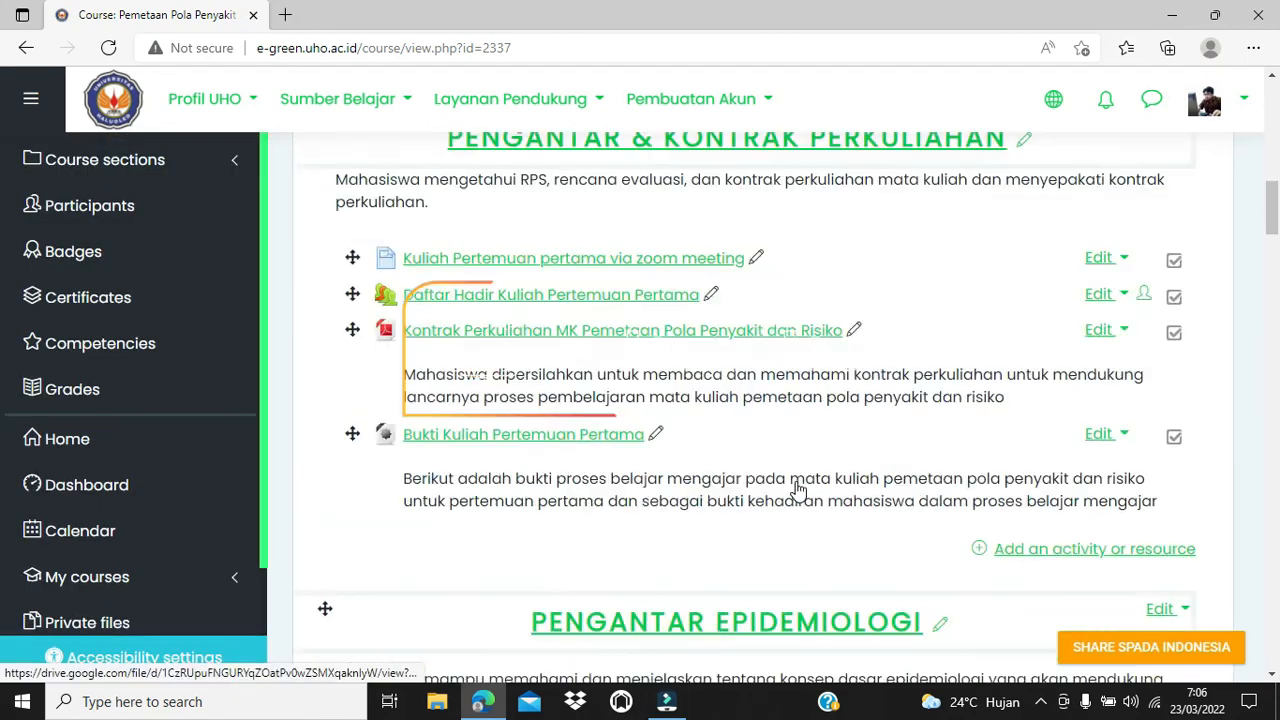